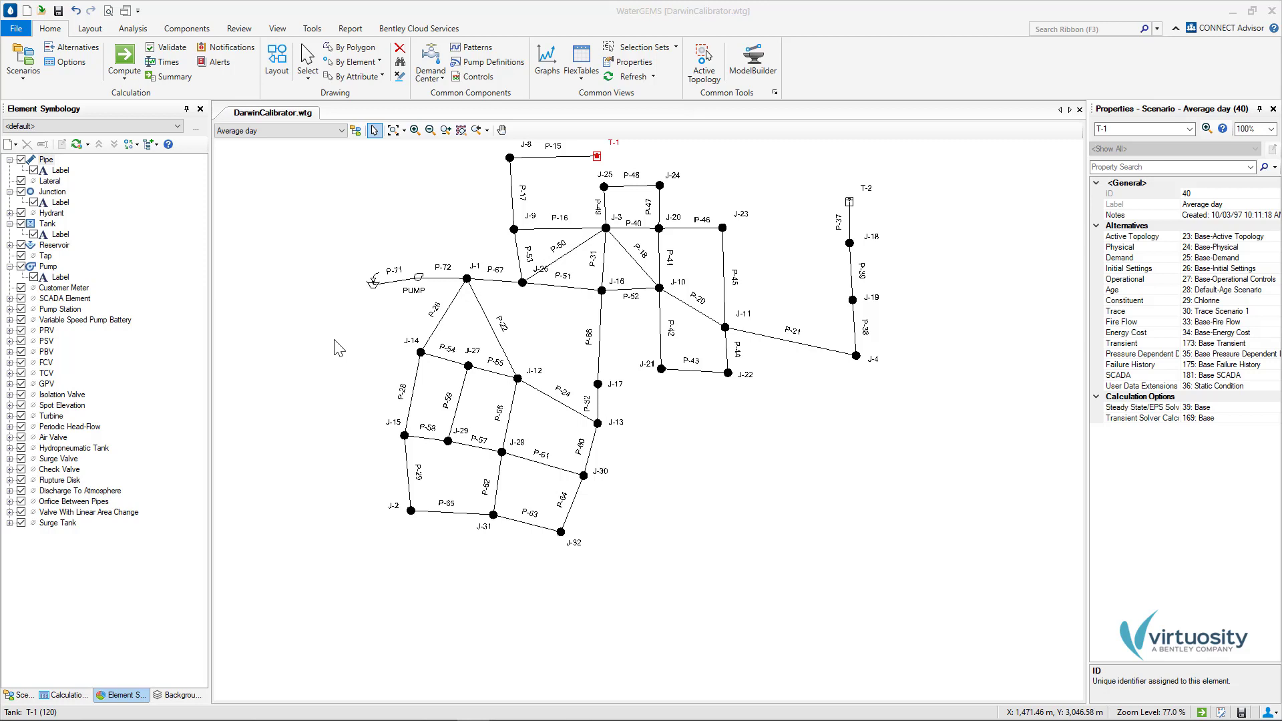
Launch the Darwin Calibrator from the Analysis tab and create New Calibration Study - 1
click(133, 29)
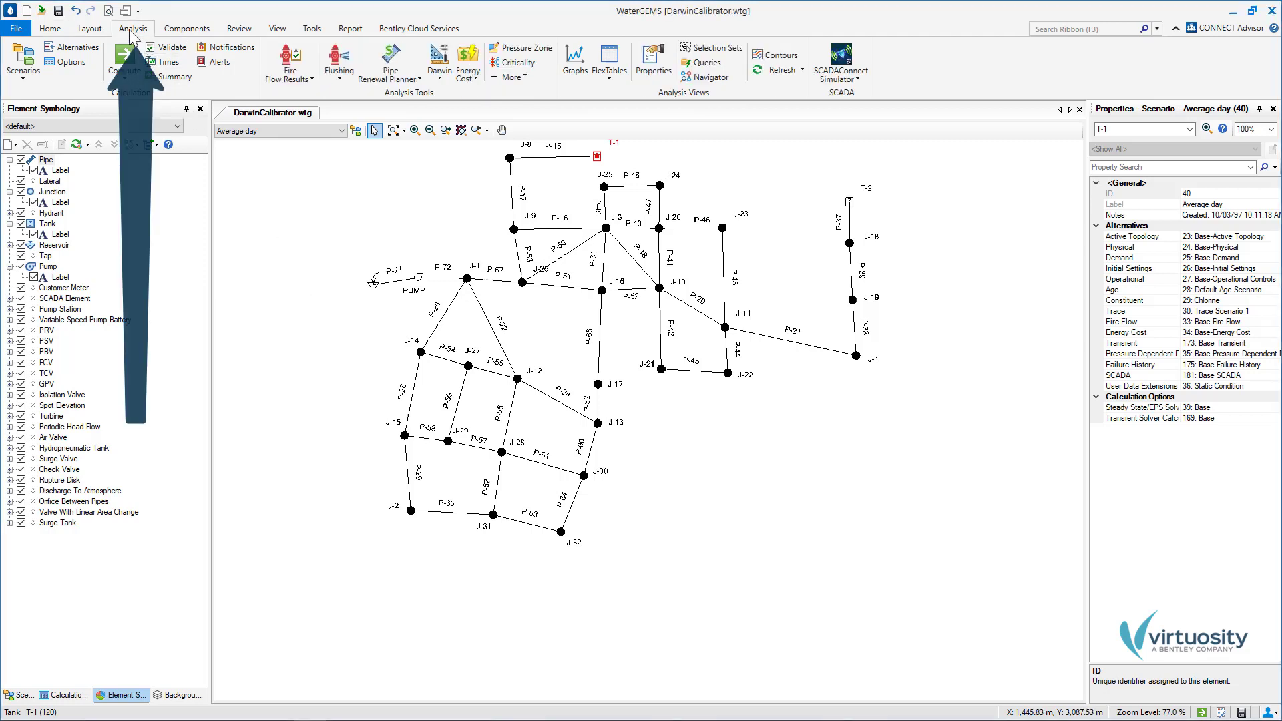
click(439, 72)
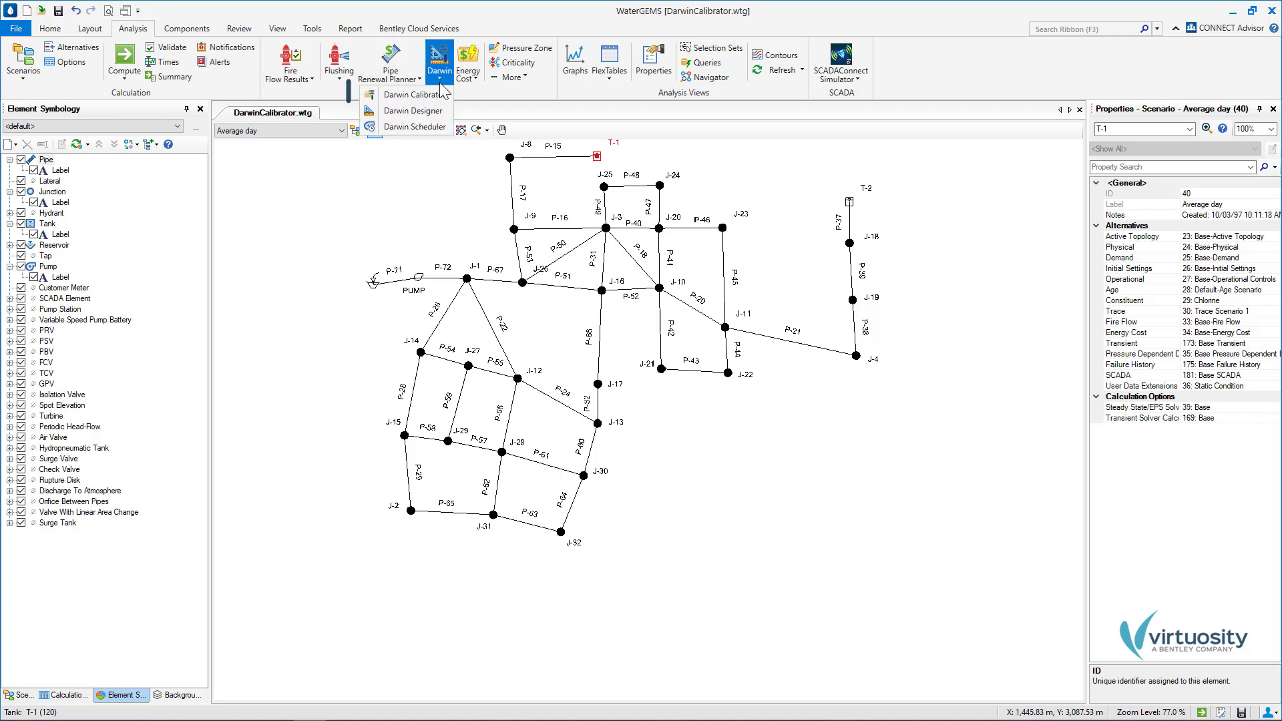
click(436, 99)
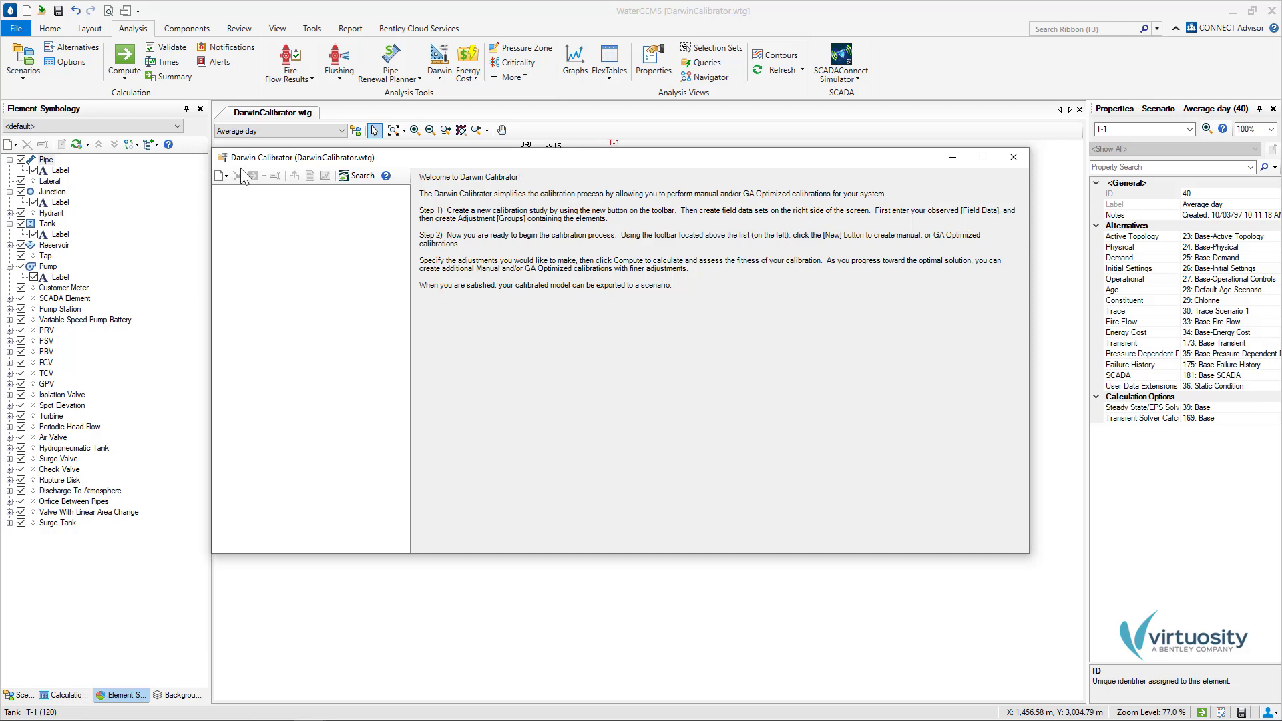
click(227, 177)
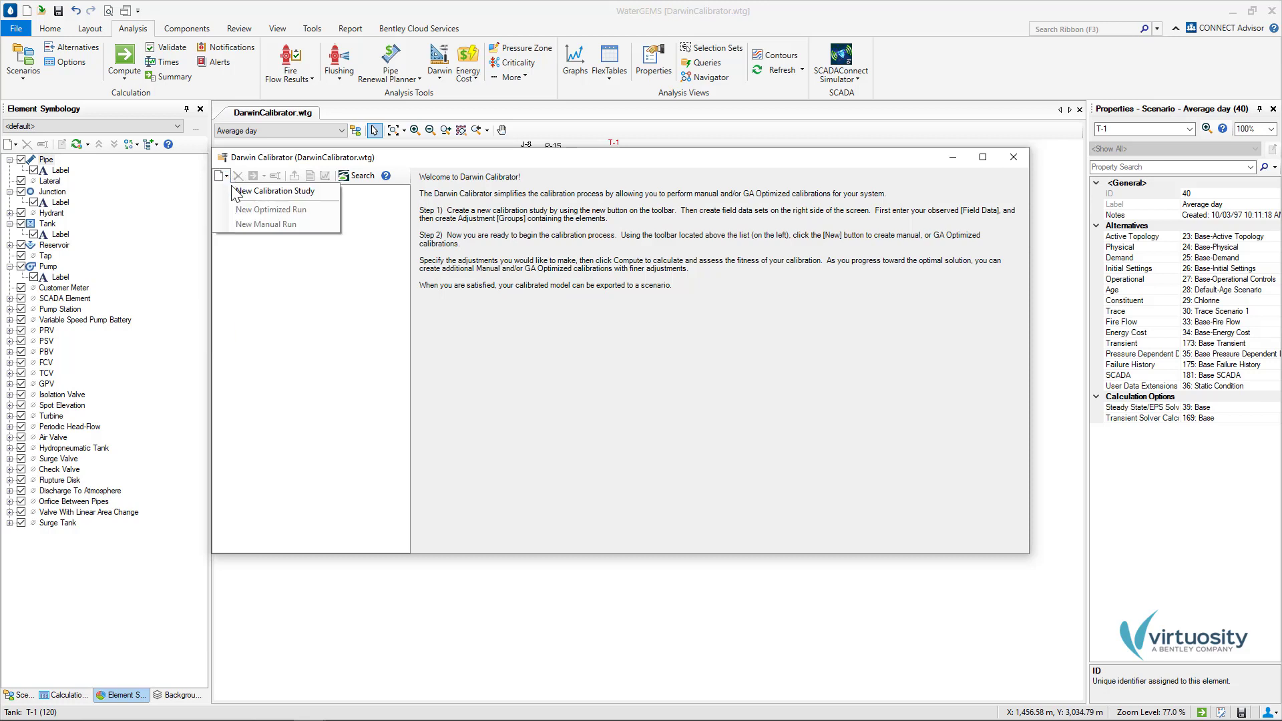
click(280, 191)
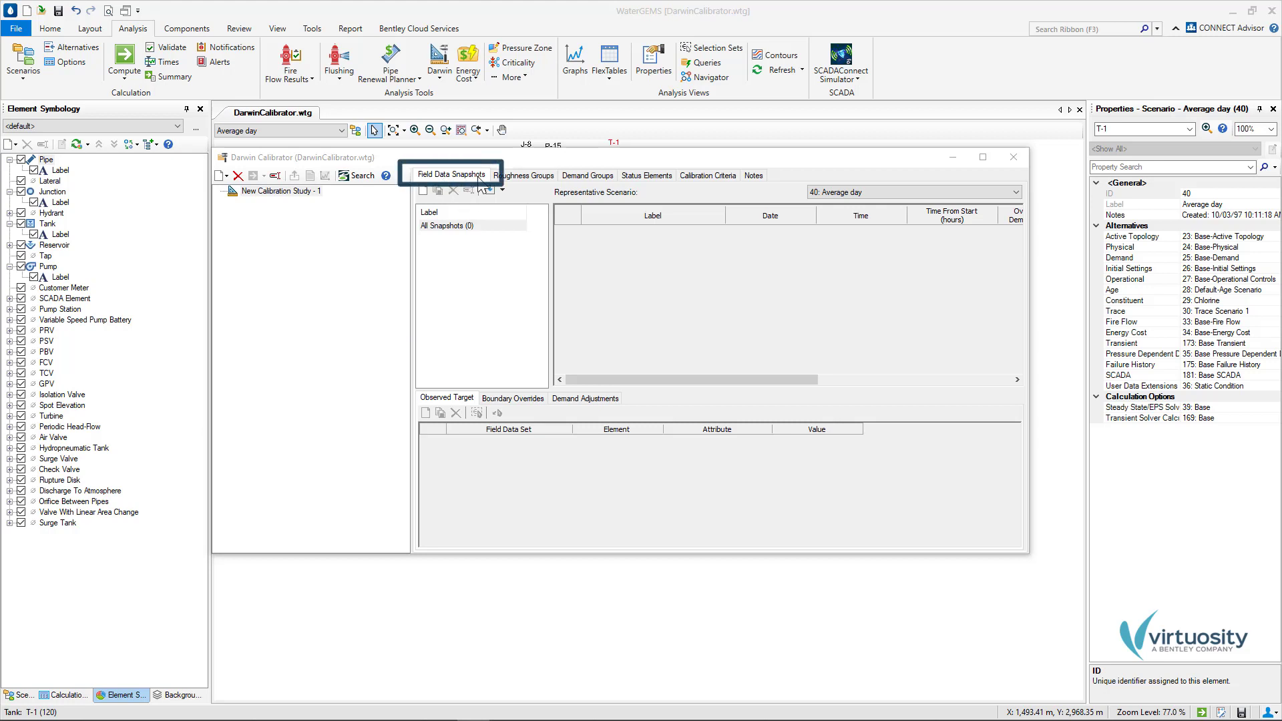
Add a new field data snapshot and rename it Average Day
click(422, 190)
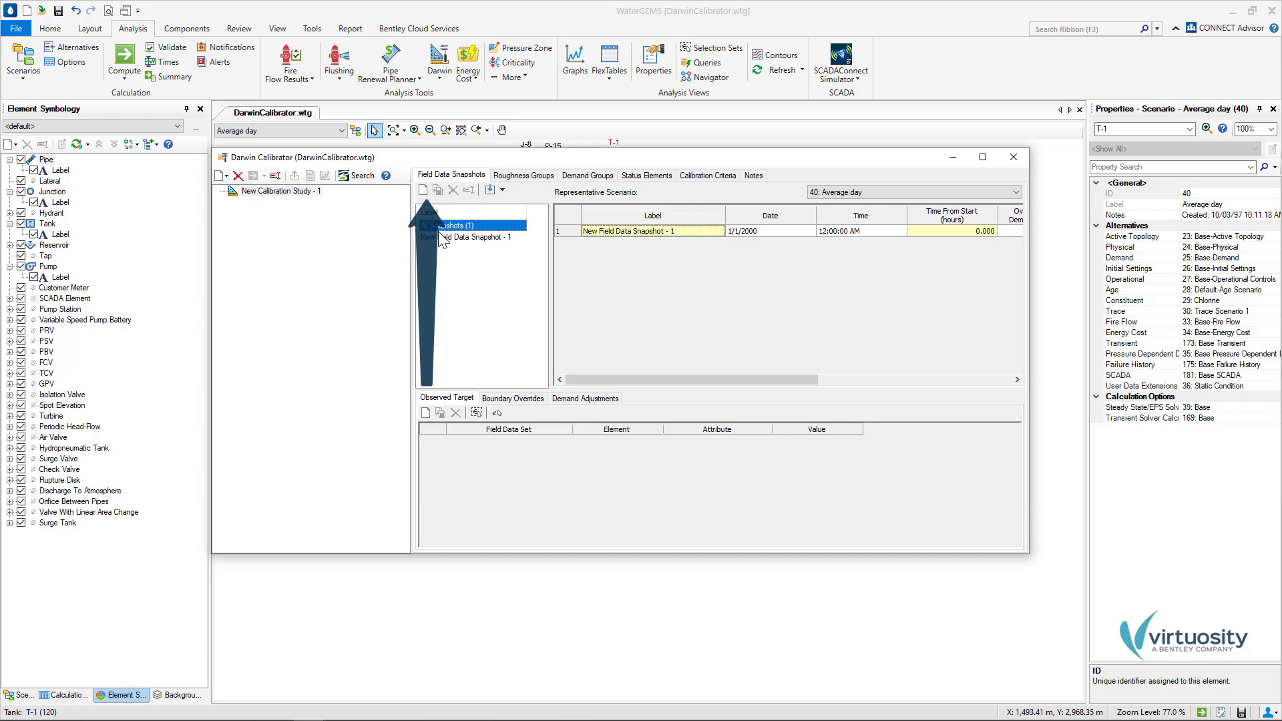
click(441, 238)
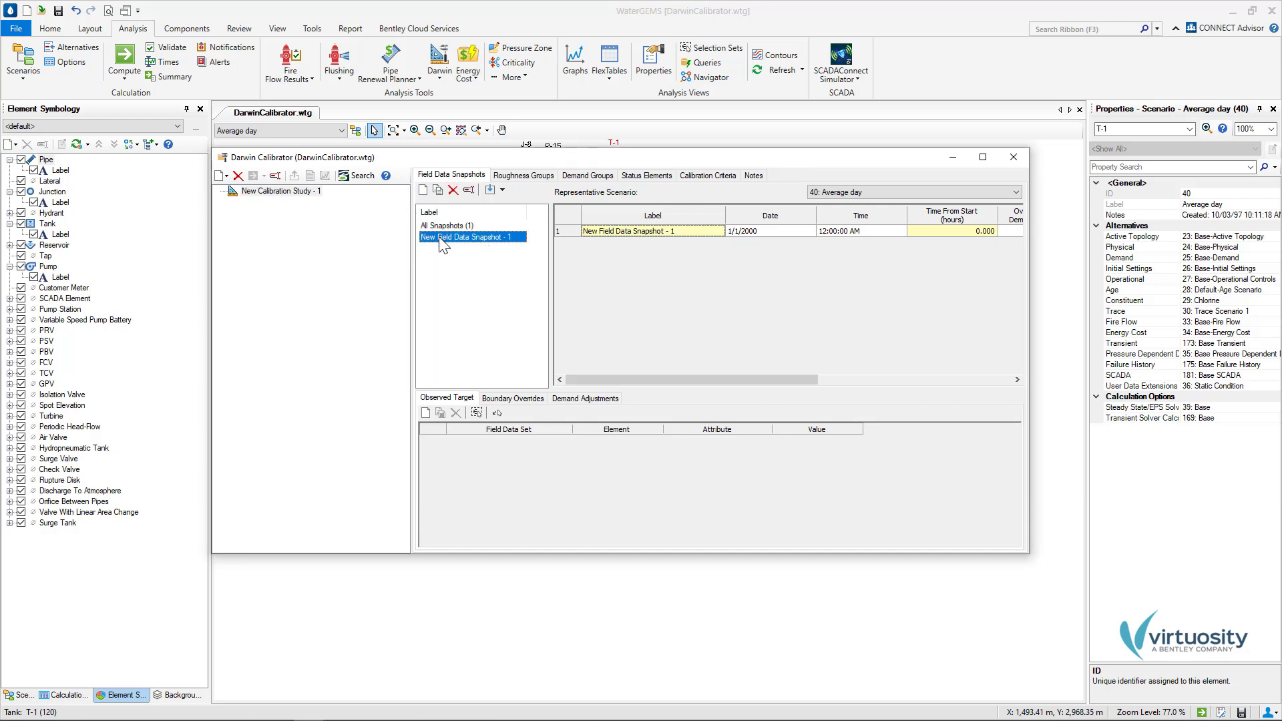
right_click(441, 239)
click(476, 261)
text(Average Dy)
key(Return)
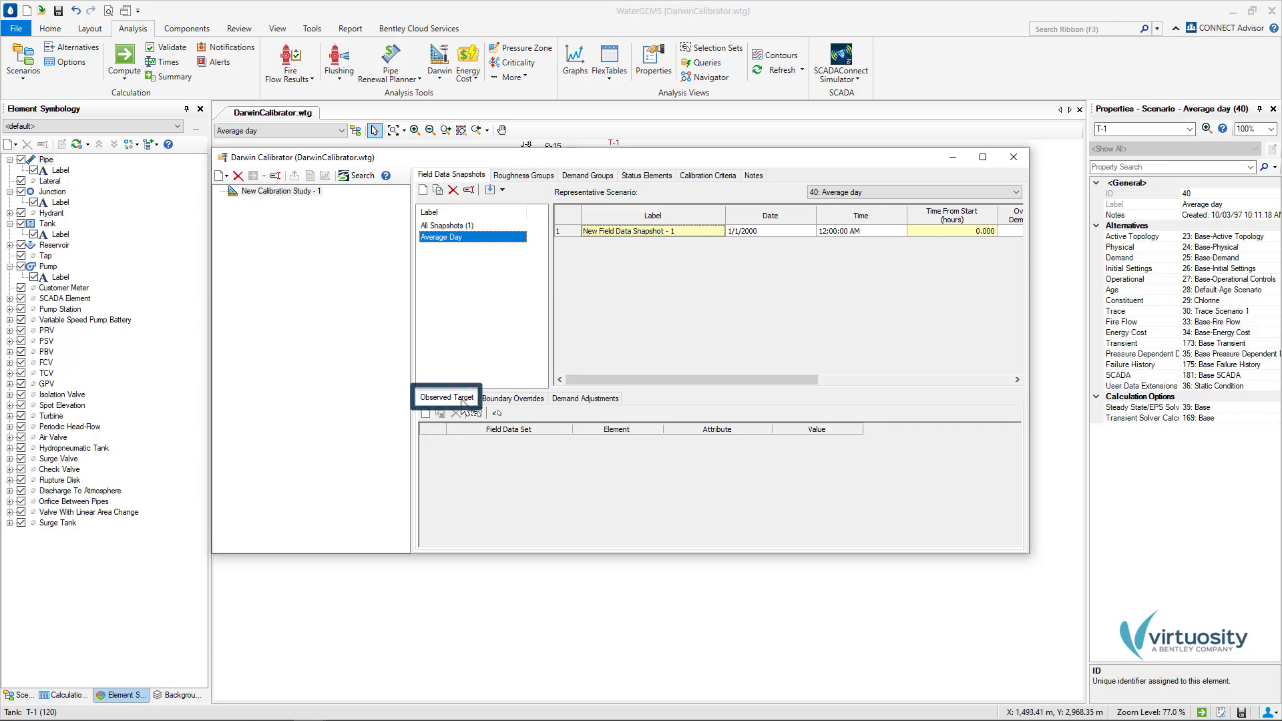
Add an observed target at junction J-1 with hydraulic grade 166 ft
click(425, 413)
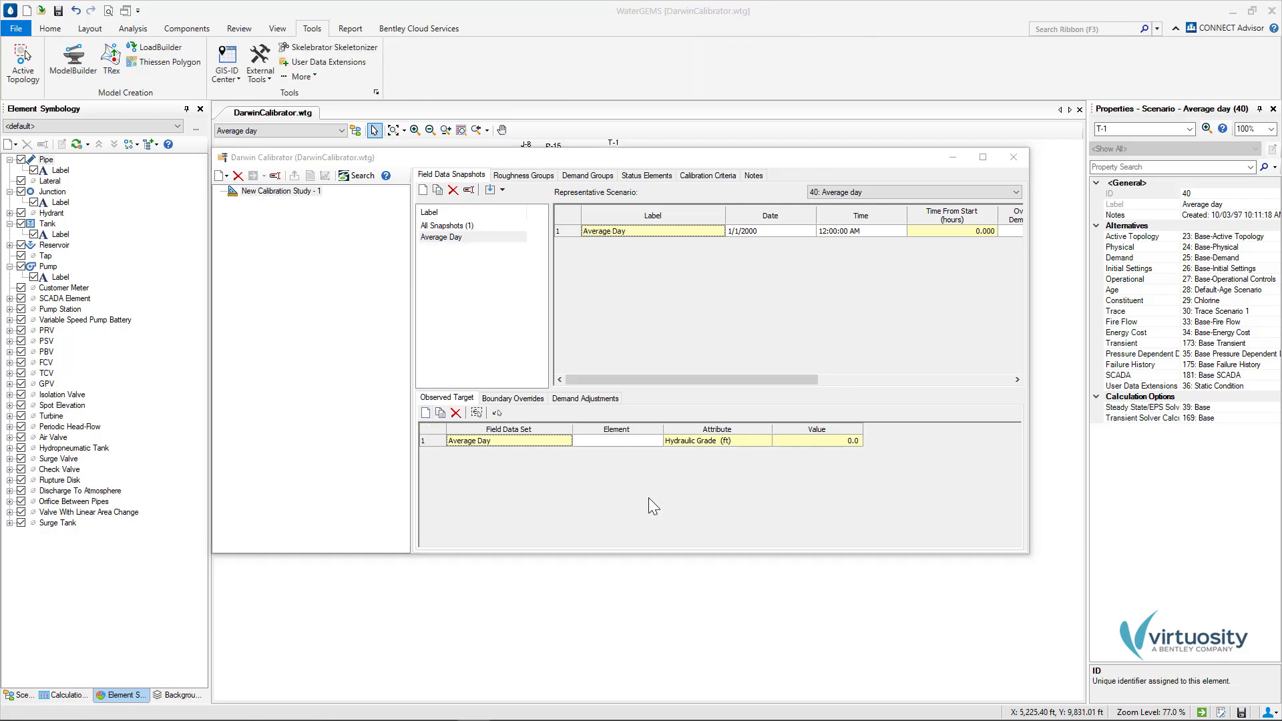
click(652, 438)
click(653, 439)
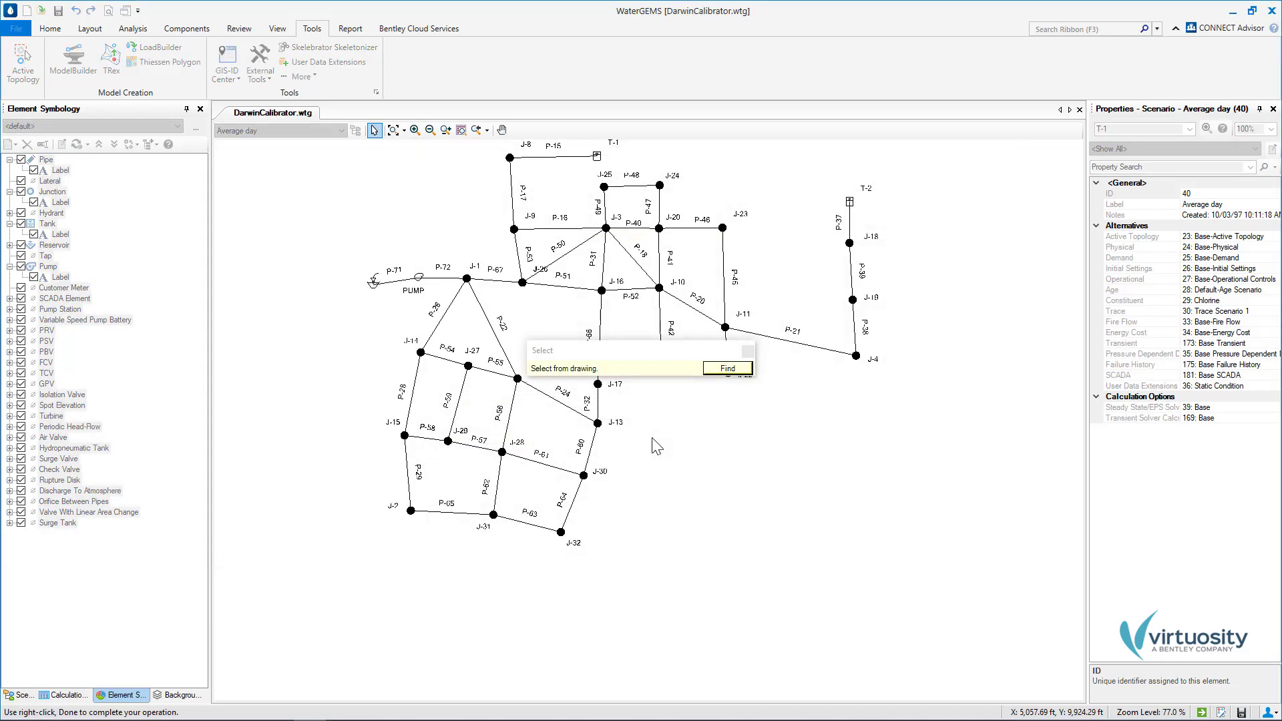
click(467, 279)
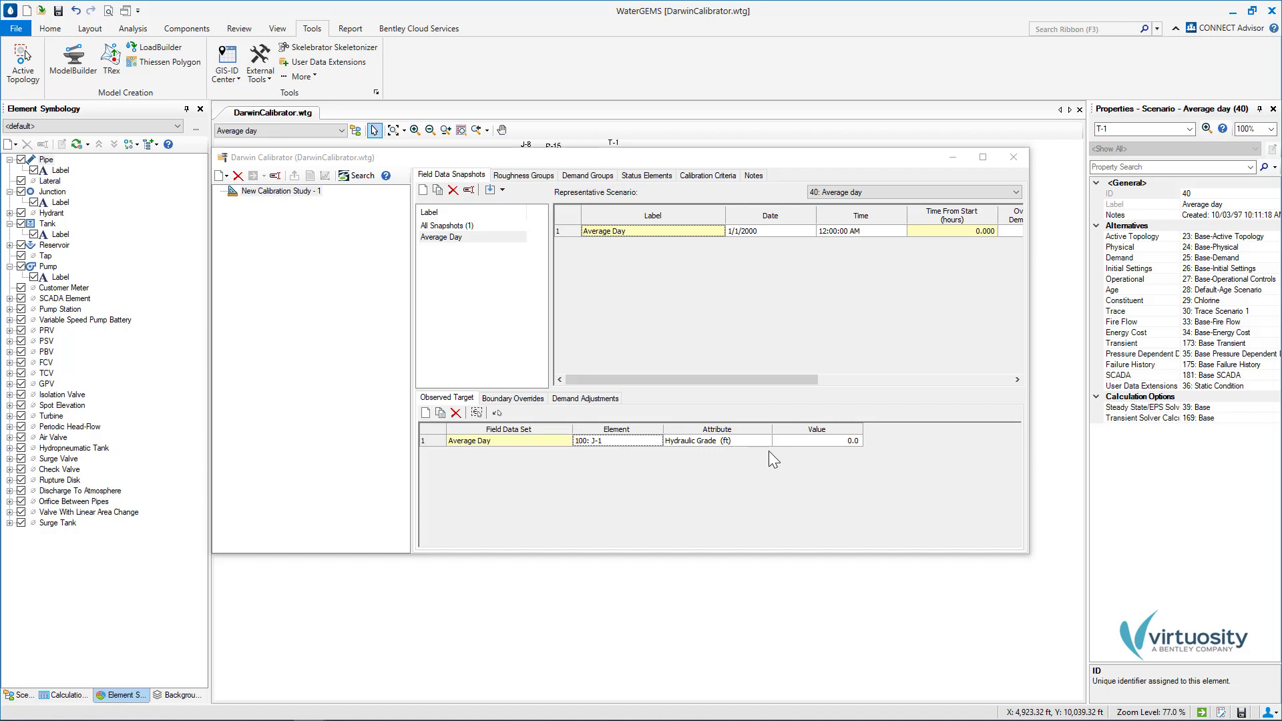
click(830, 442)
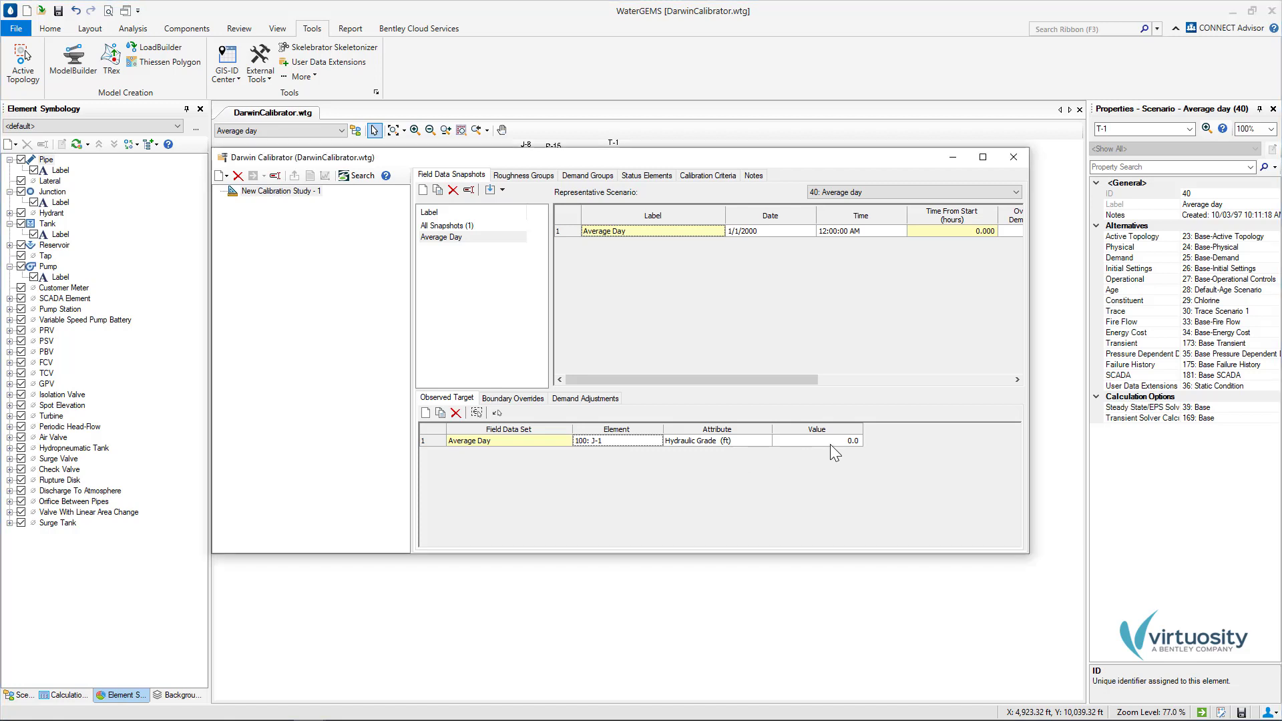
text(166)
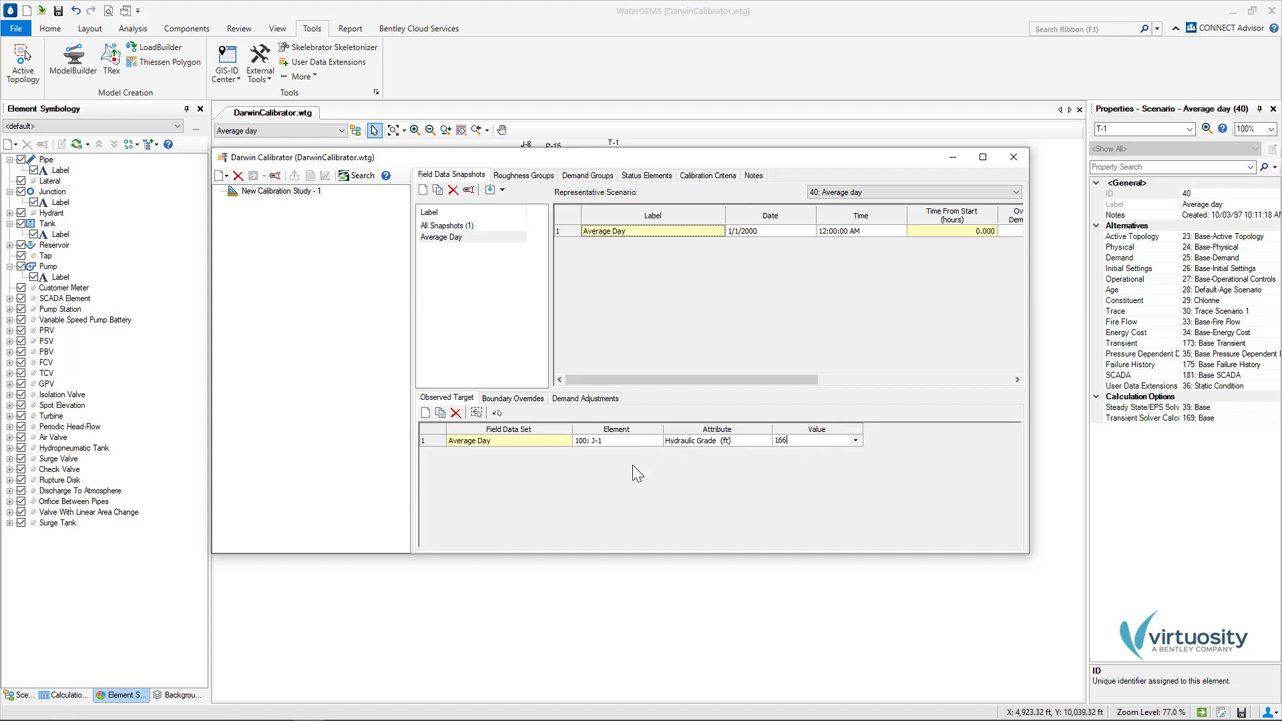
key(Return)
Add hydraulic grade targets at J-2 (157), J-4 (160) and J-12 (162)
click(476, 413)
click(412, 512)
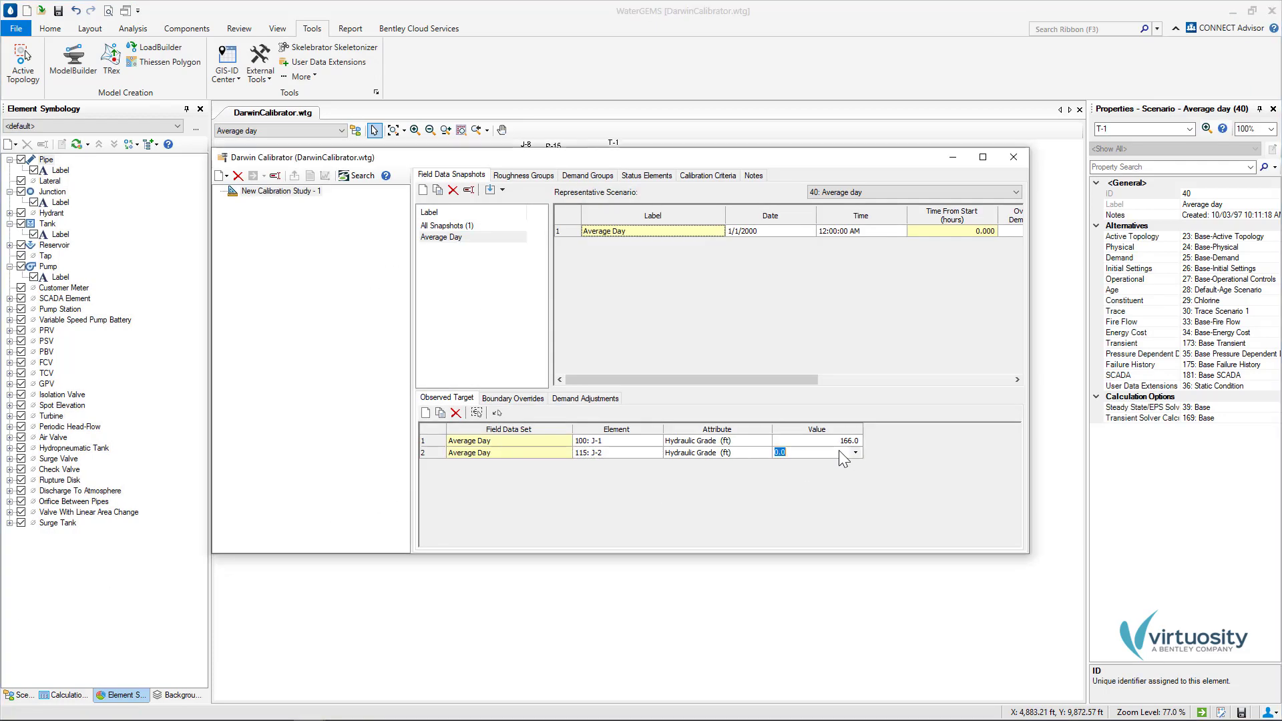
text(157)
key(Return)
click(644, 466)
click(856, 356)
text(160)
key(Return)
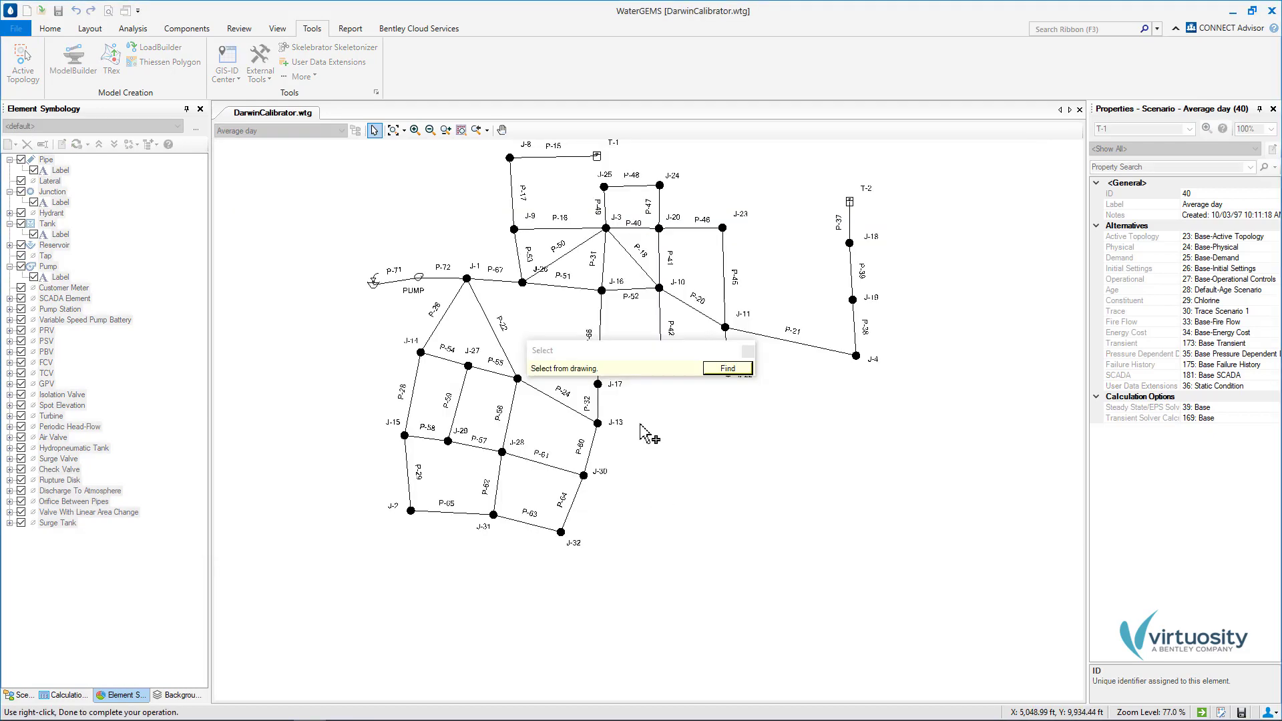
click(635, 357)
text(162)
key(Return)
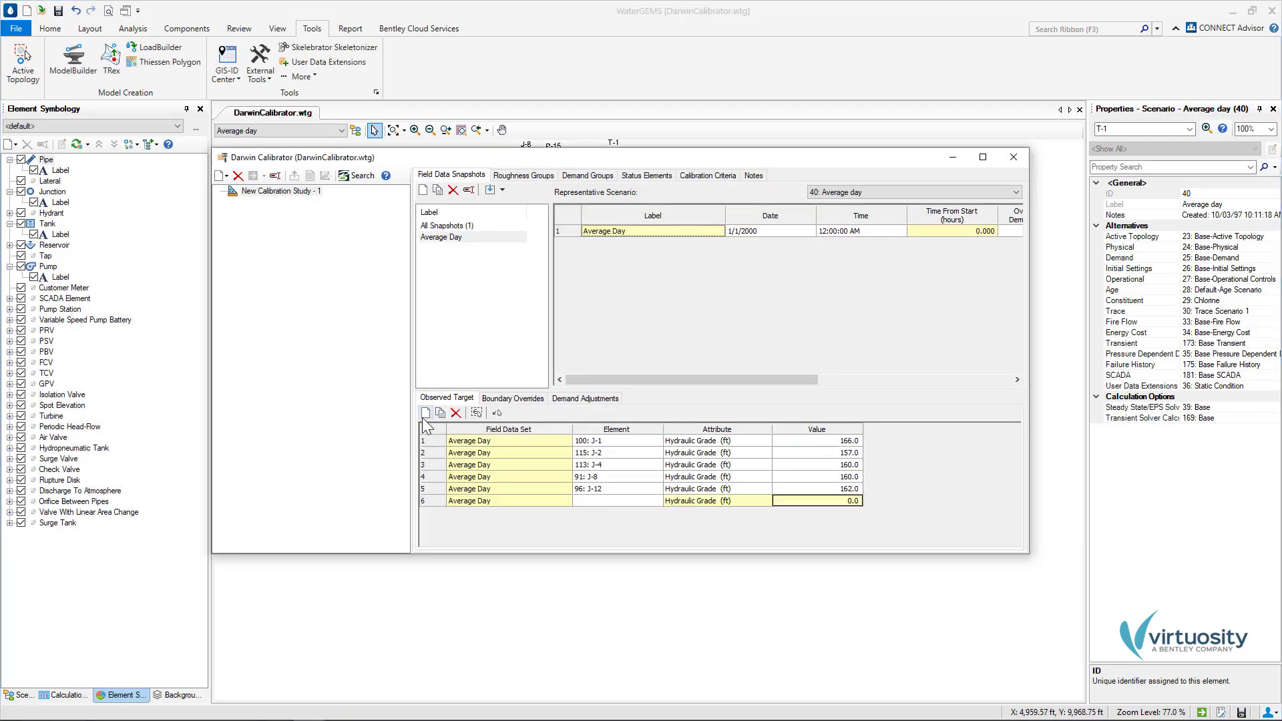
Add targets at J-13 (161) and J-32 (160), plus a PUMP discharge target
click(702, 377)
text(161)
key(Return)
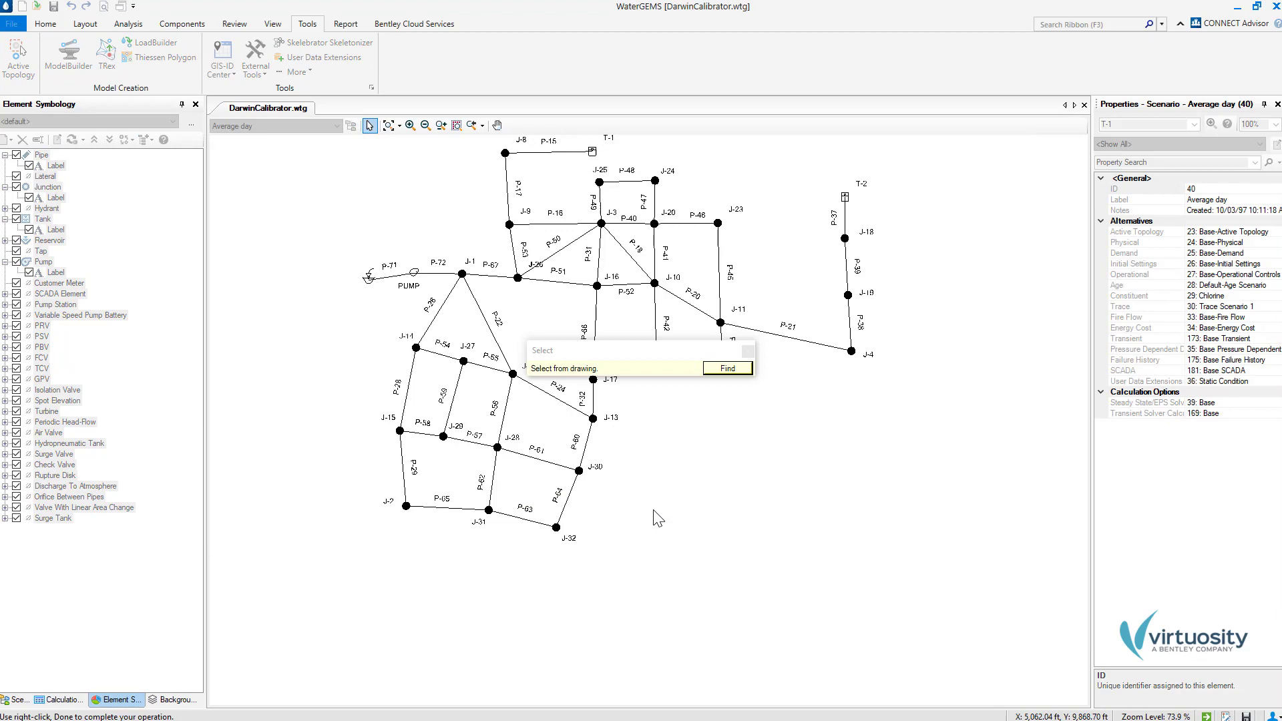
click(556, 528)
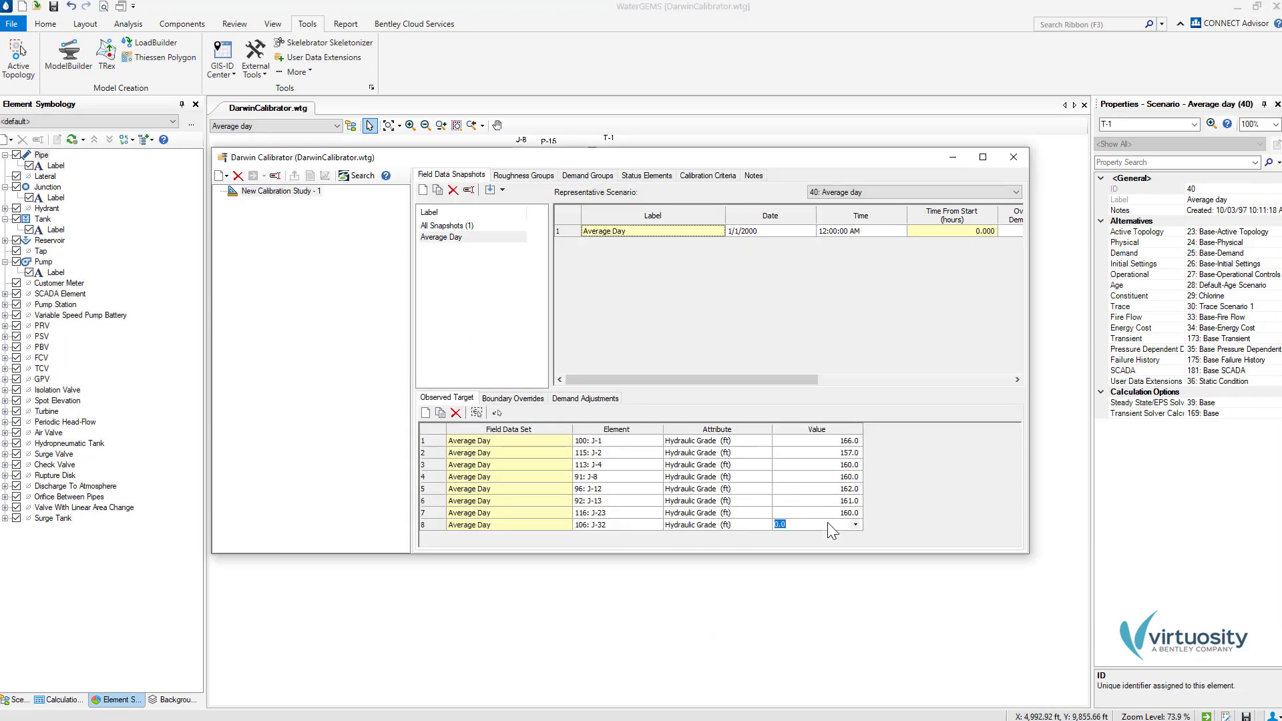
text(160)
key(Return)
click(414, 273)
click(547, 625)
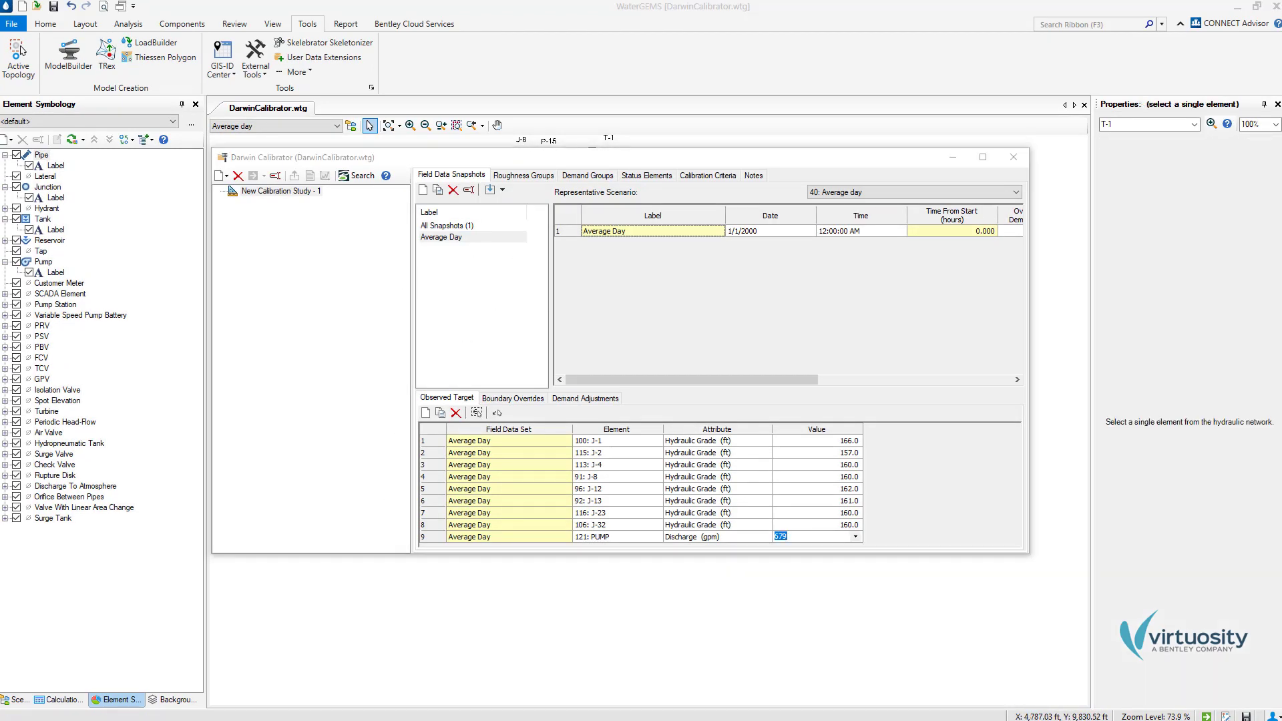
Create the Fire Flow at J-10 snapshot and add observed targets including junction J-10
click(423, 189)
text(Fire Flow at J-10)
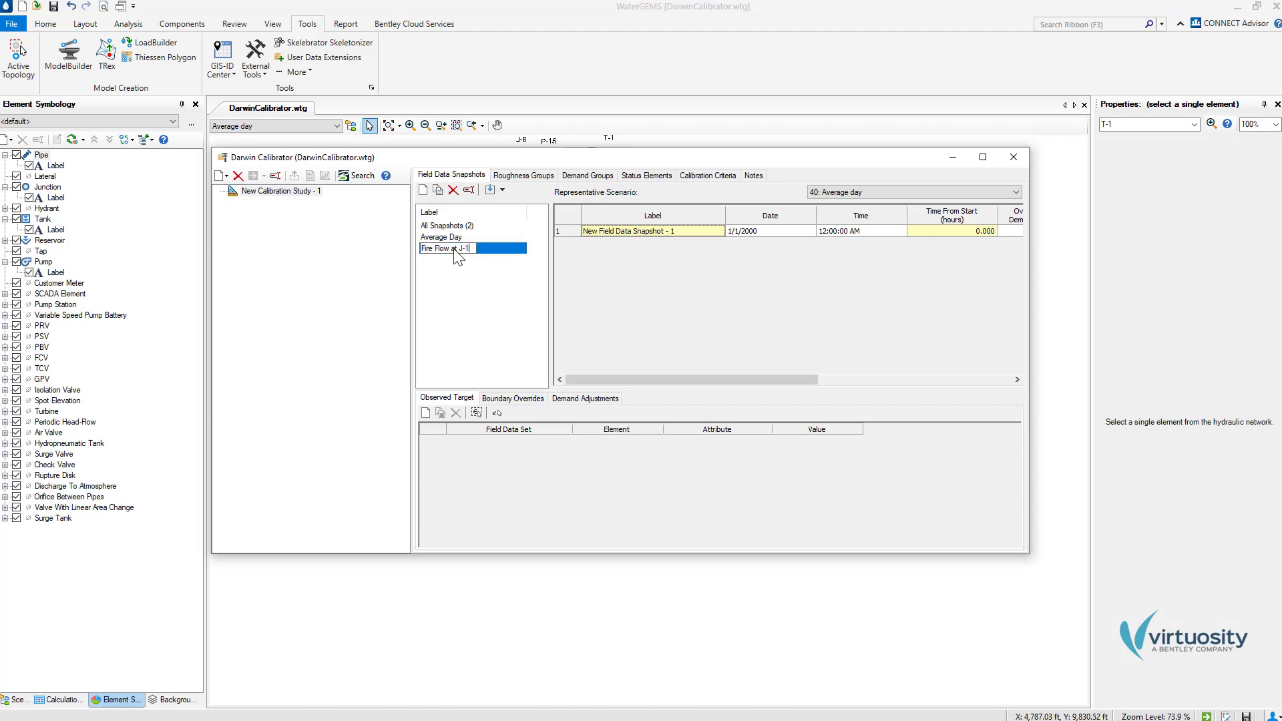
click(425, 413)
click(596, 441)
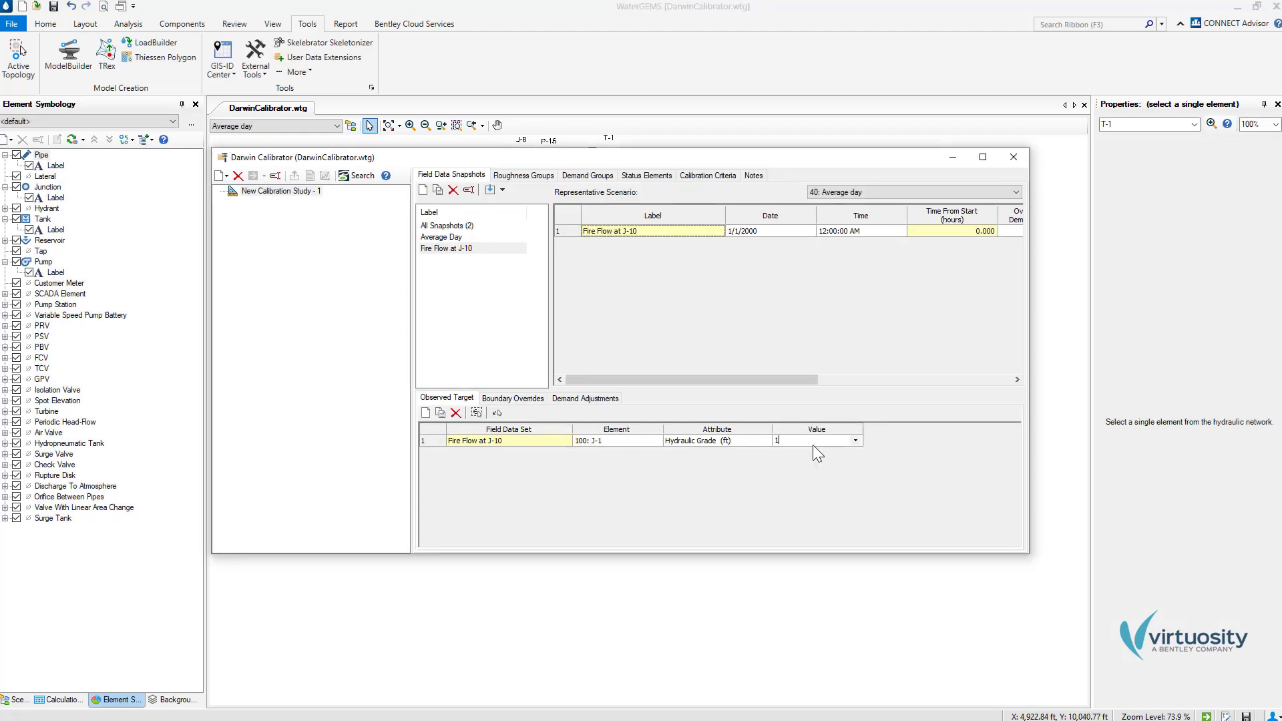
click(425, 413)
click(476, 413)
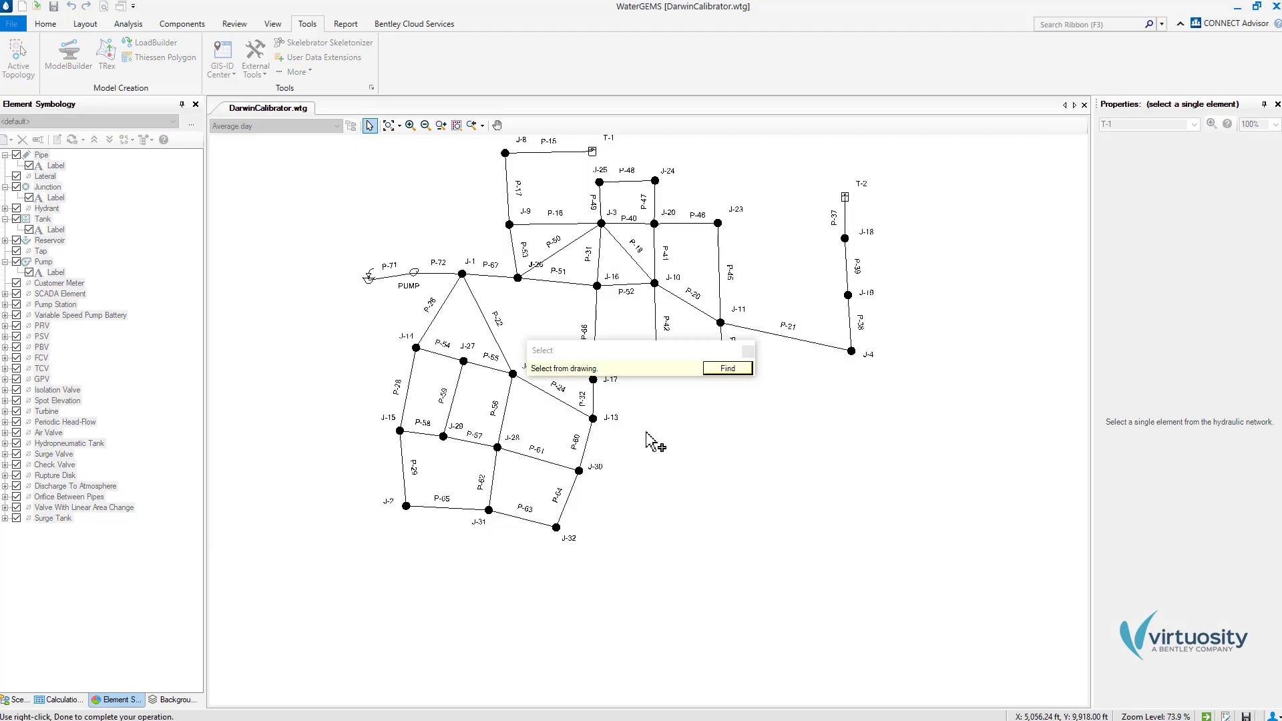
click(579, 471)
Add observed targets for J-13 (143) and a PUMP discharge of 763
click(427, 468)
click(476, 468)
click(596, 422)
click(818, 465)
text(143)
click(476, 413)
click(414, 273)
click(824, 477)
text(763)
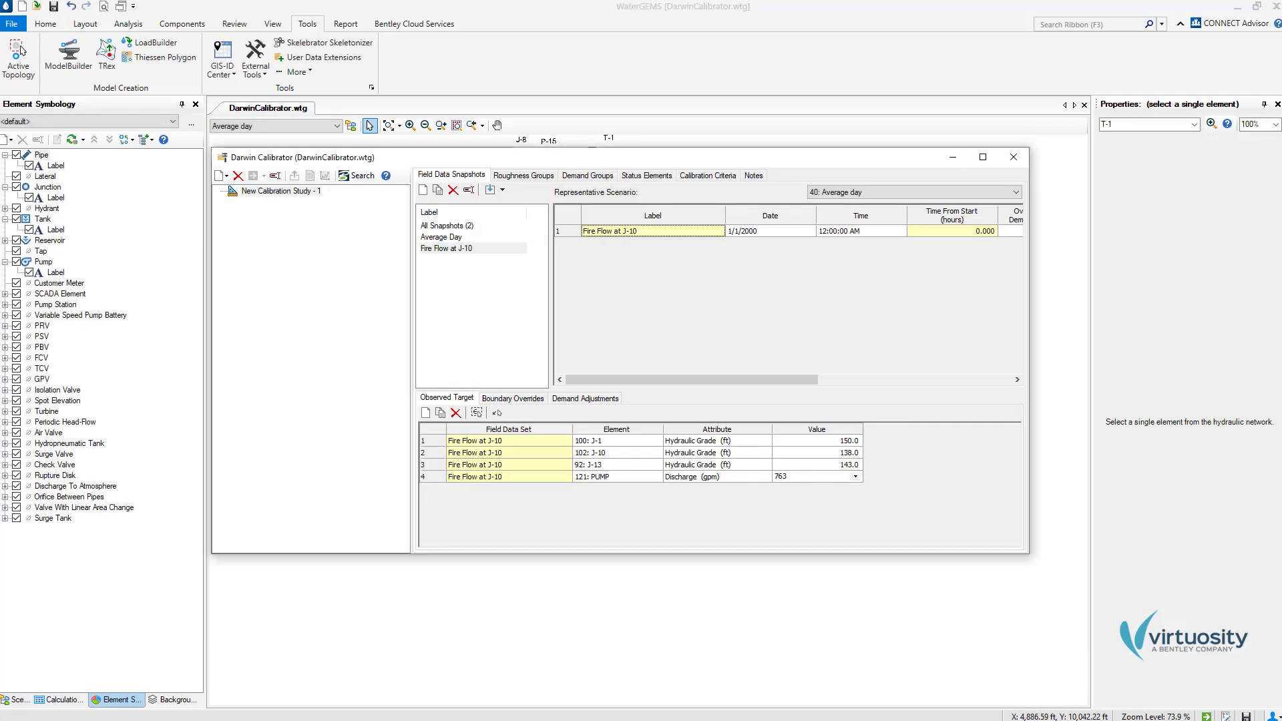
click(635, 530)
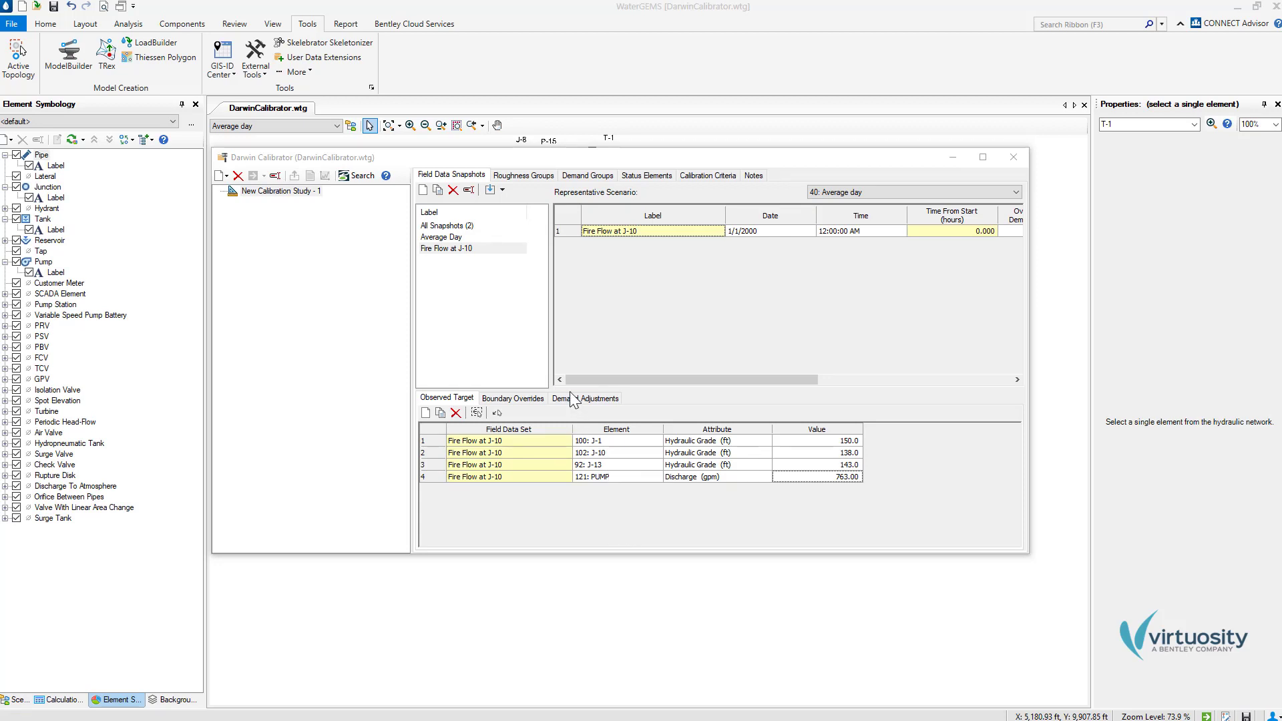
Add a demand adjustment of 1,125 gpm additional demand at junction J-10
click(591, 401)
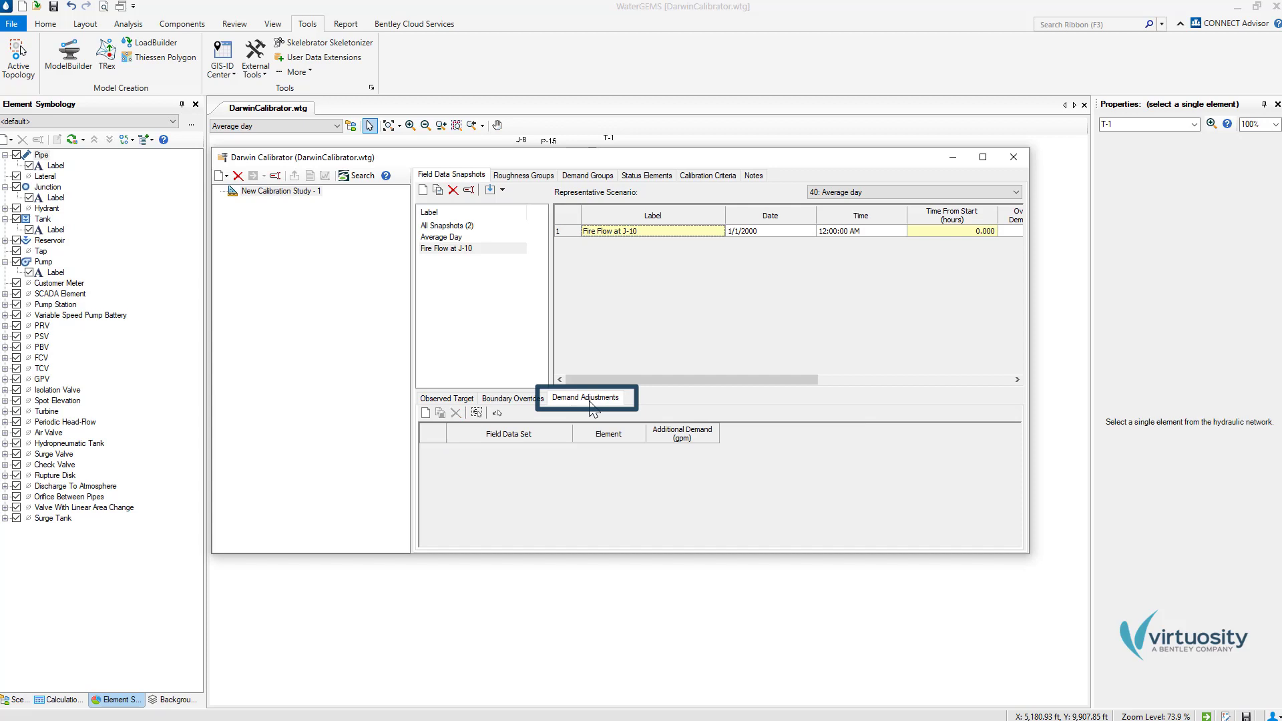
click(425, 414)
click(599, 452)
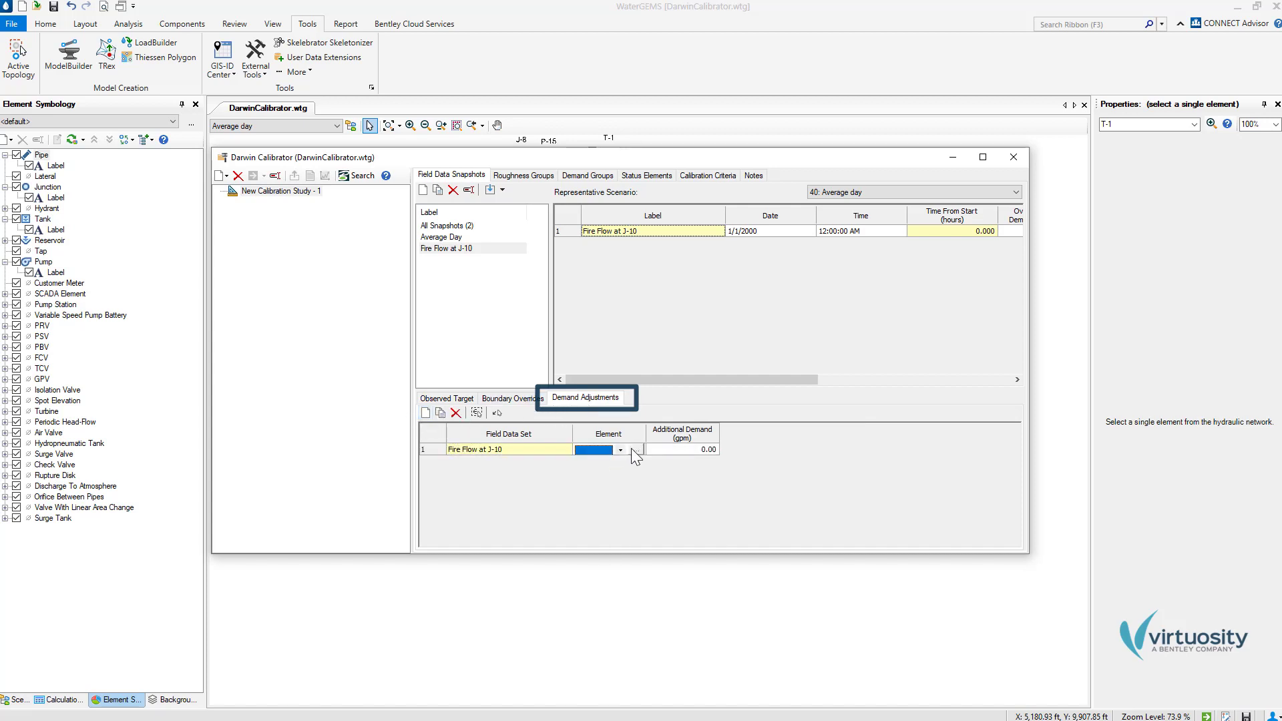
click(634, 446)
click(654, 284)
click(735, 363)
click(683, 449)
text(1125)
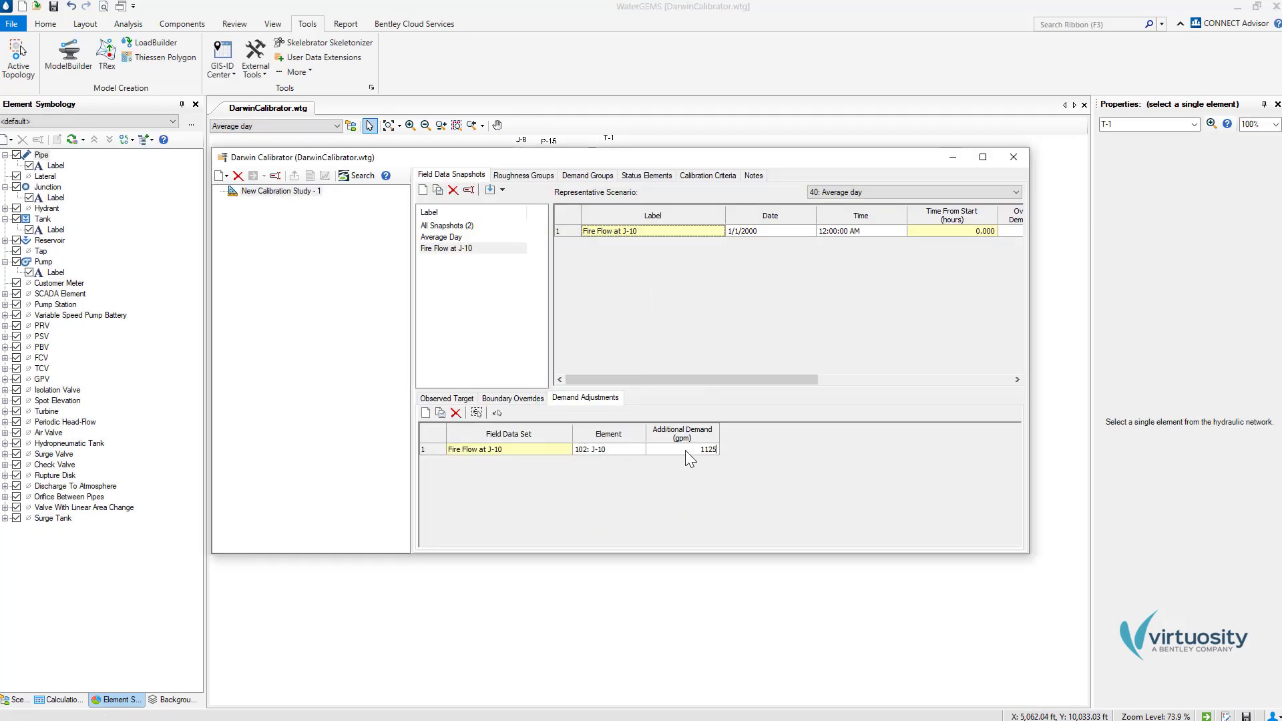
click(342, 365)
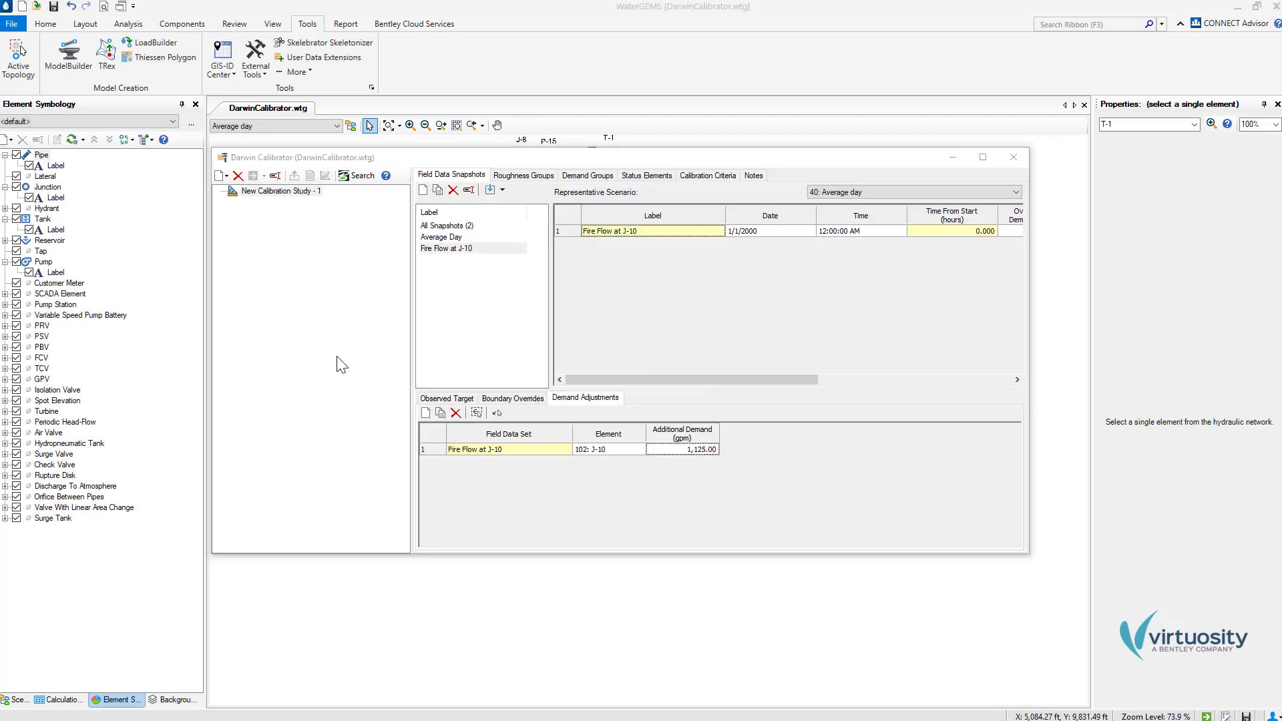
Add a new field data snapshot named Fire Flow at J-31
click(423, 190)
click(461, 261)
right_click(461, 261)
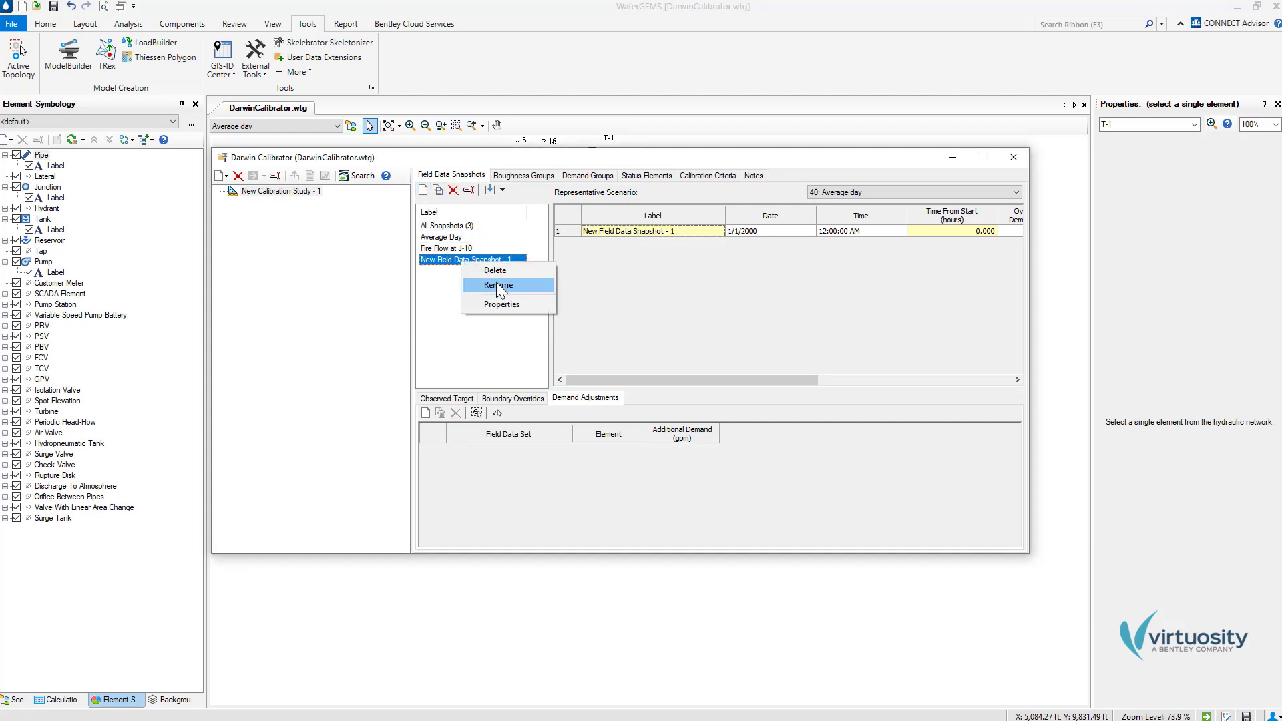
click(496, 282)
text(Fire Flow at)
text(J-31)
key(Return)
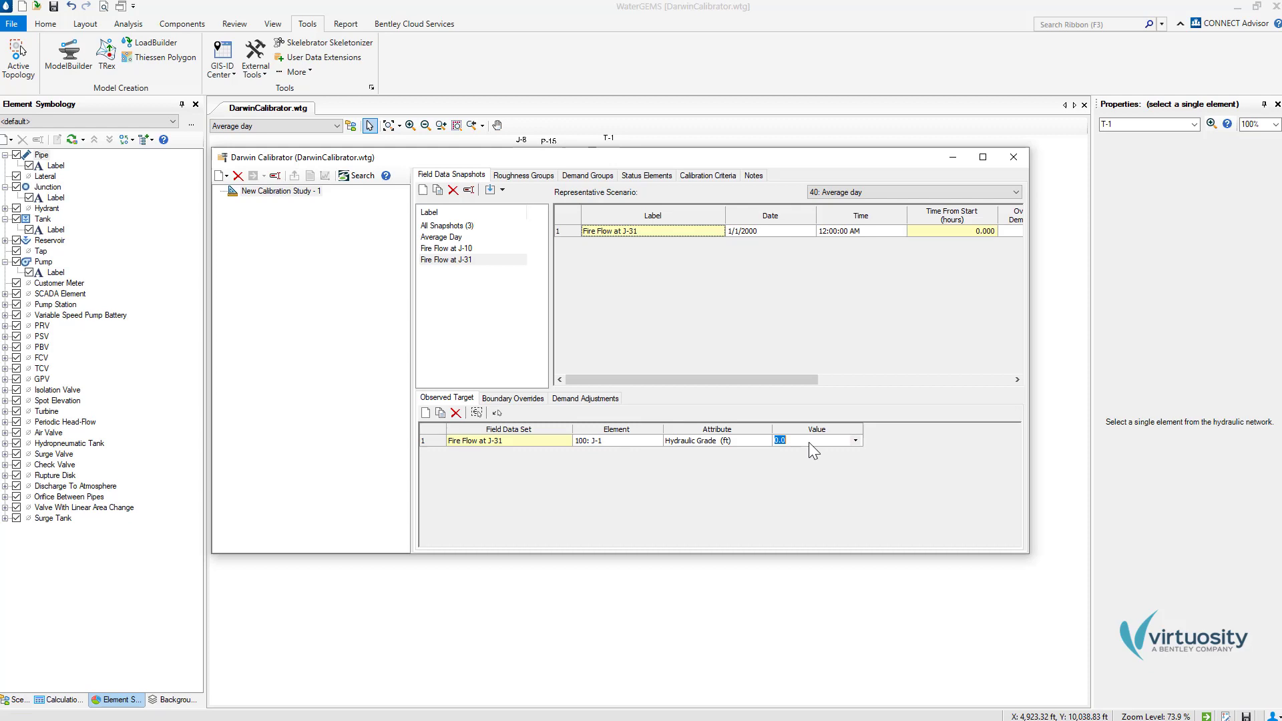
Add observed targets from the drawing and enter the 1,050 gpm demand at J-31
click(619, 455)
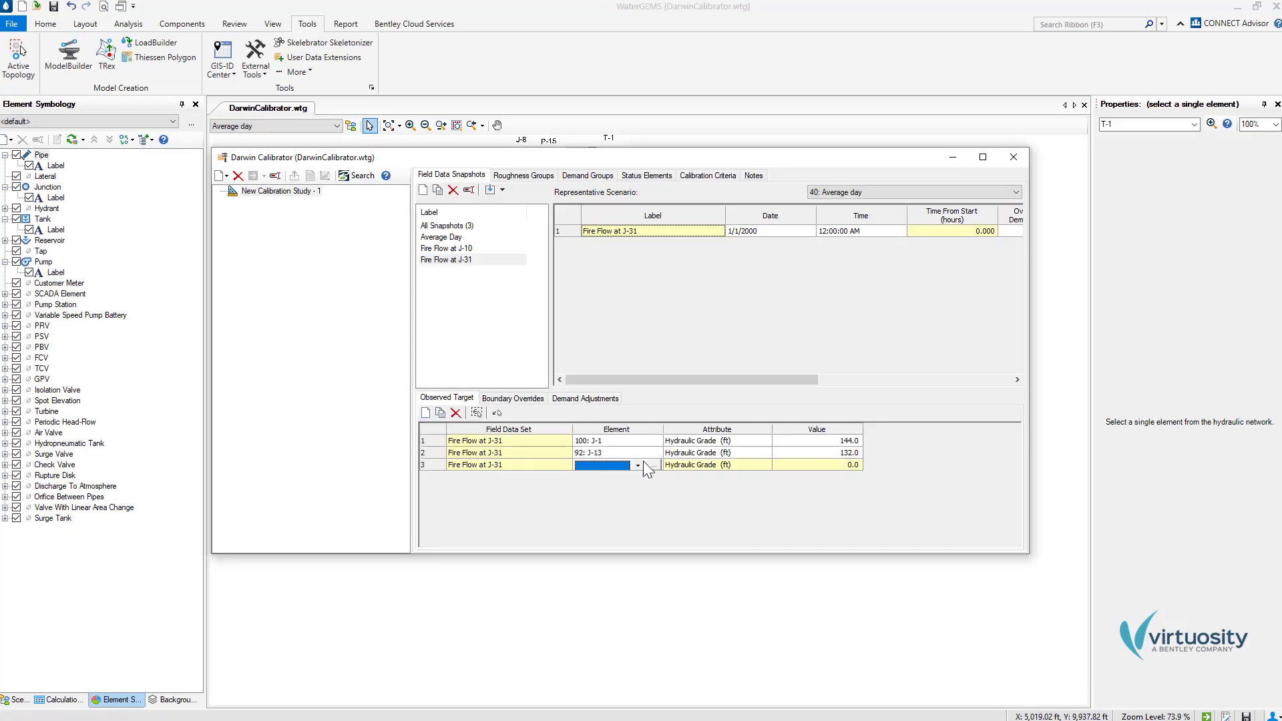
click(643, 461)
click(414, 273)
click(816, 476)
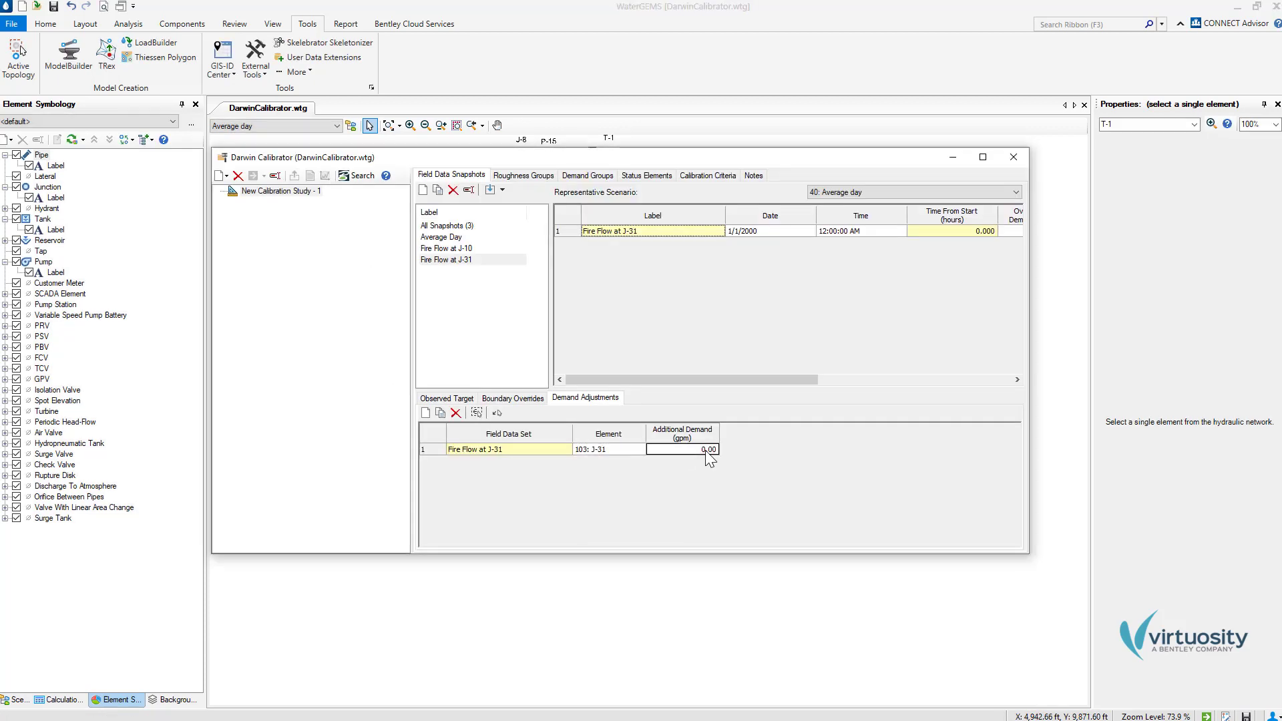
text(1050)
click(465, 492)
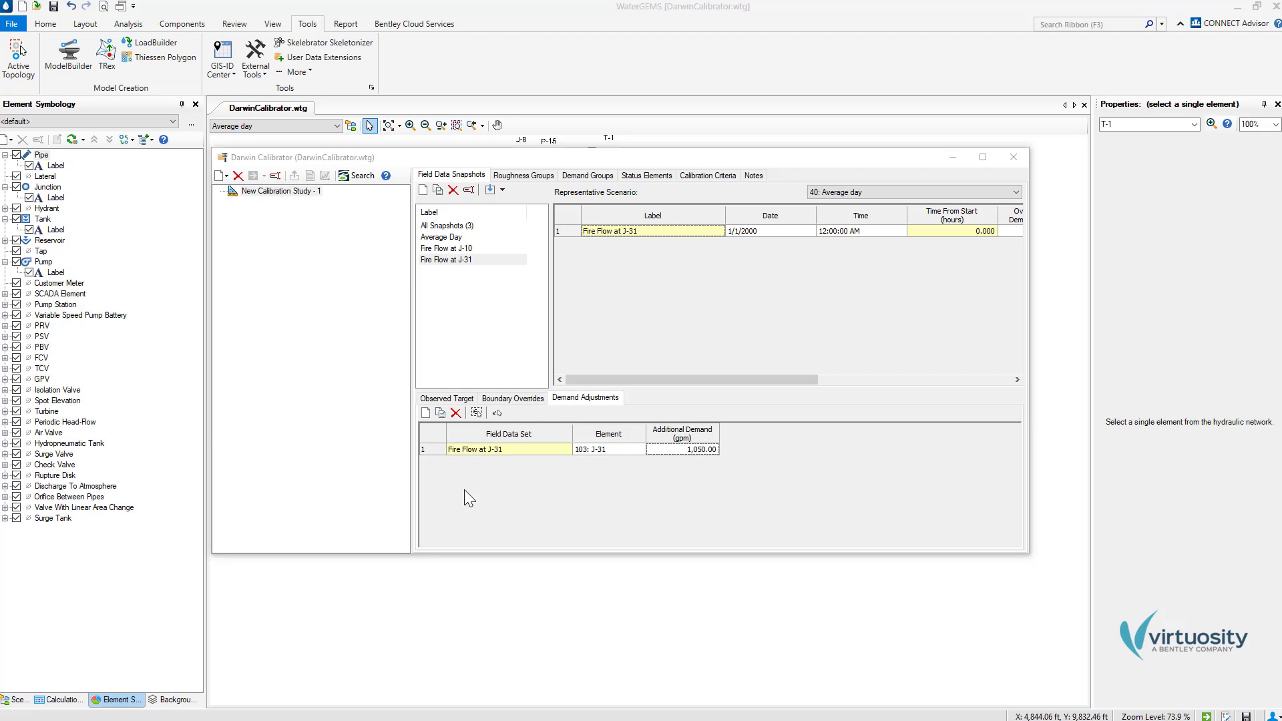
Add a new roughness group named Cast Iron
click(527, 177)
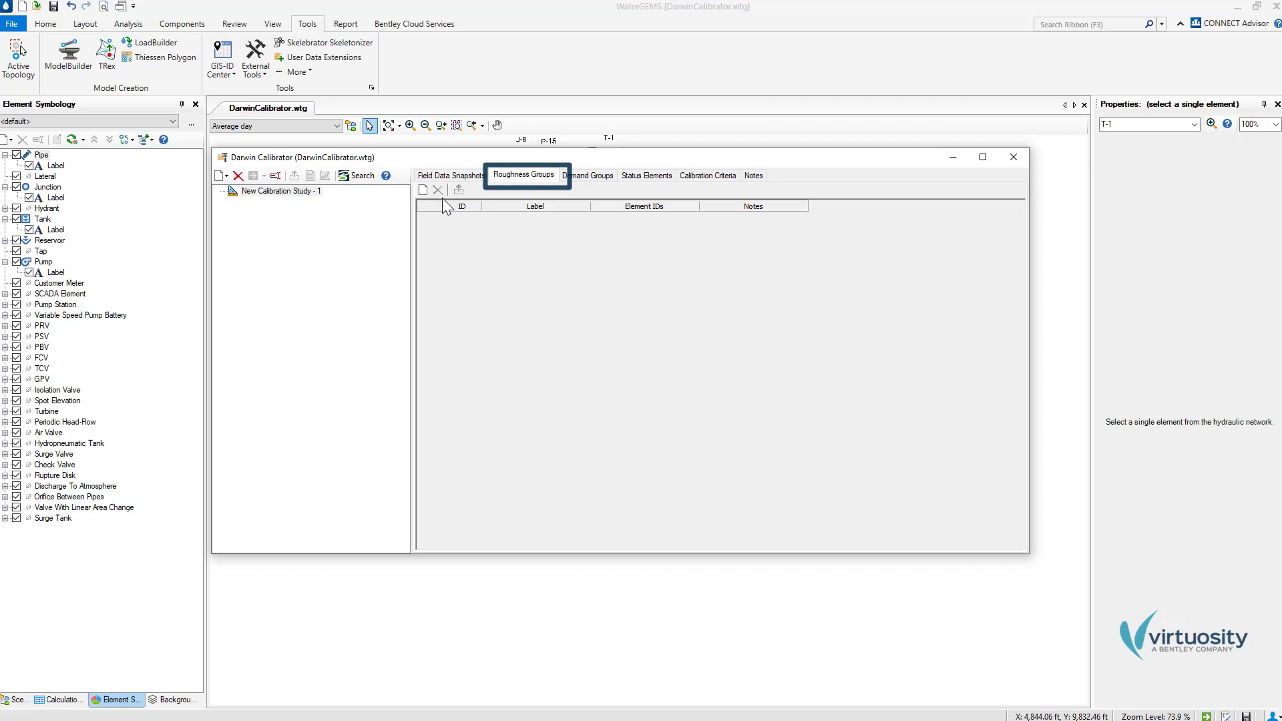
click(422, 190)
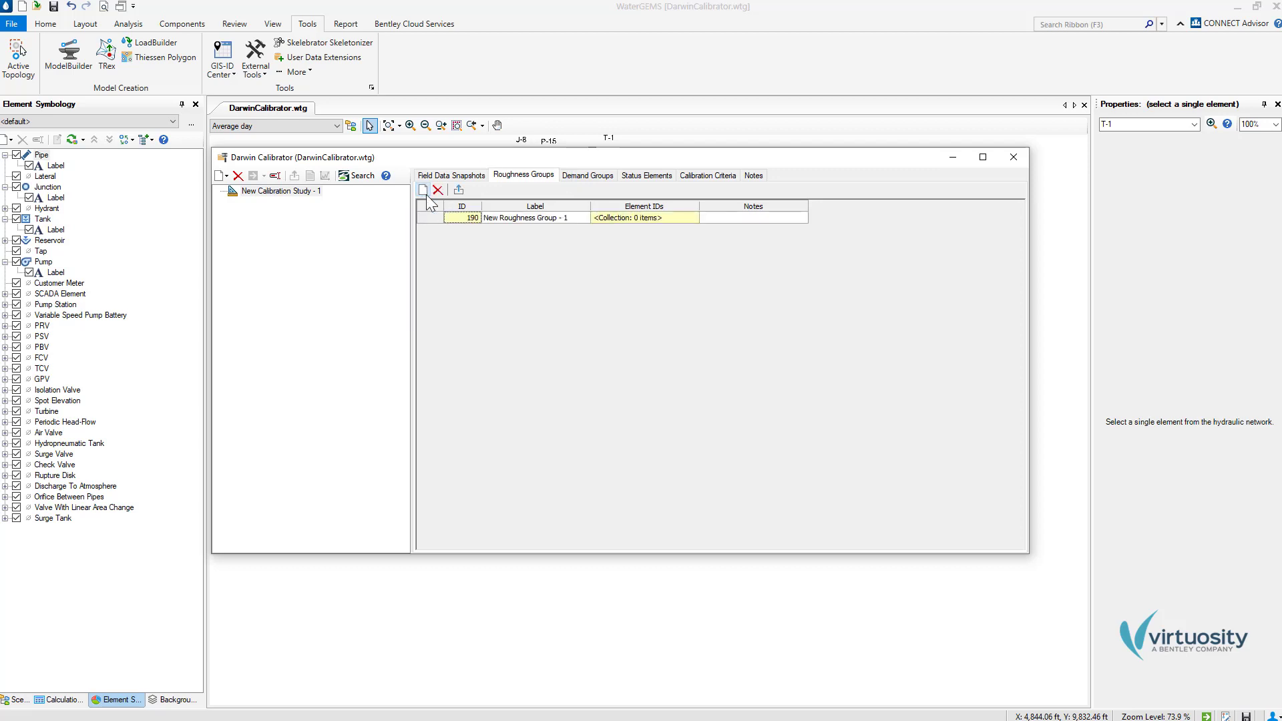
click(537, 218)
click(537, 218)
text(Cast Iron)
click(644, 217)
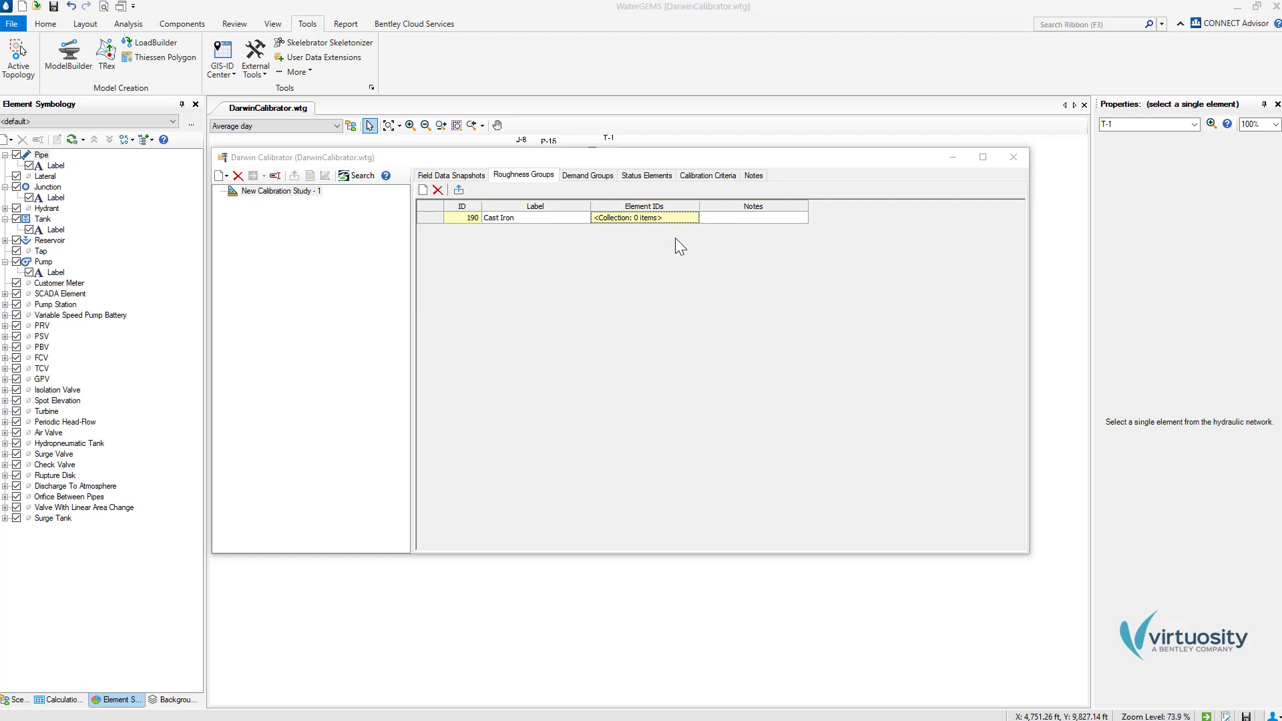
Start a custom pipe query to pick the Cast Iron group's elements from the drawing
click(690, 217)
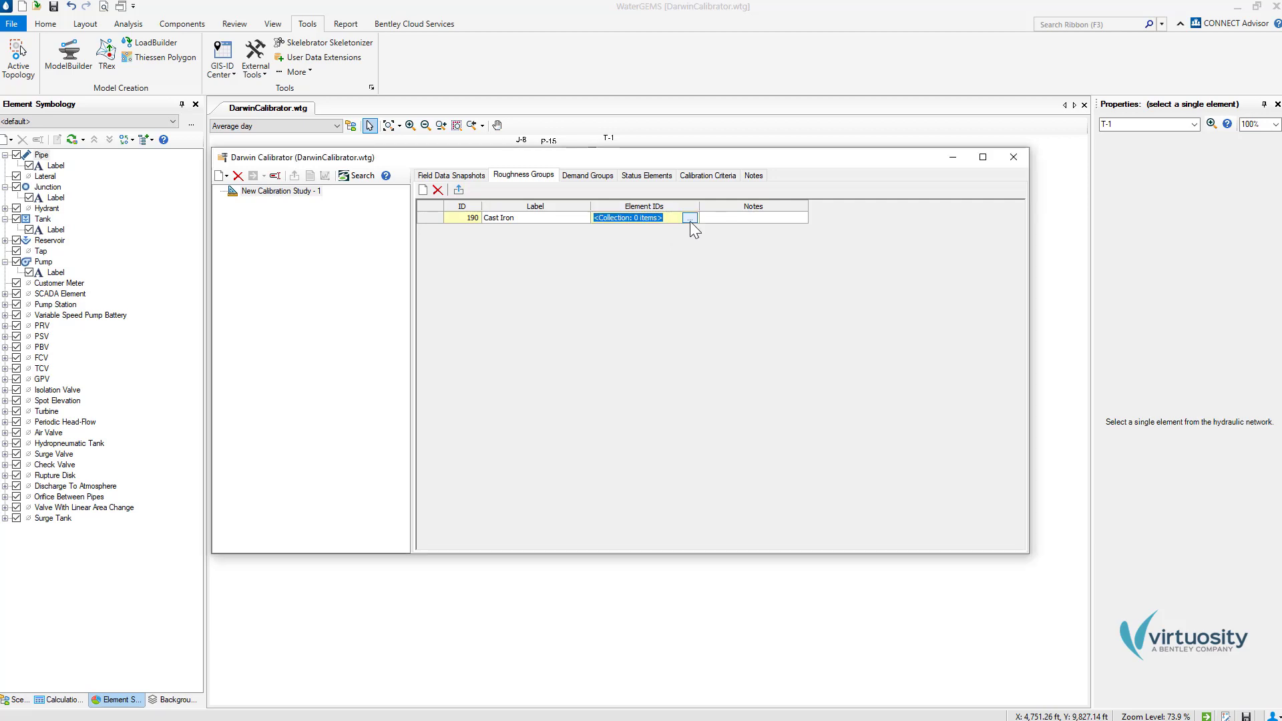
click(690, 219)
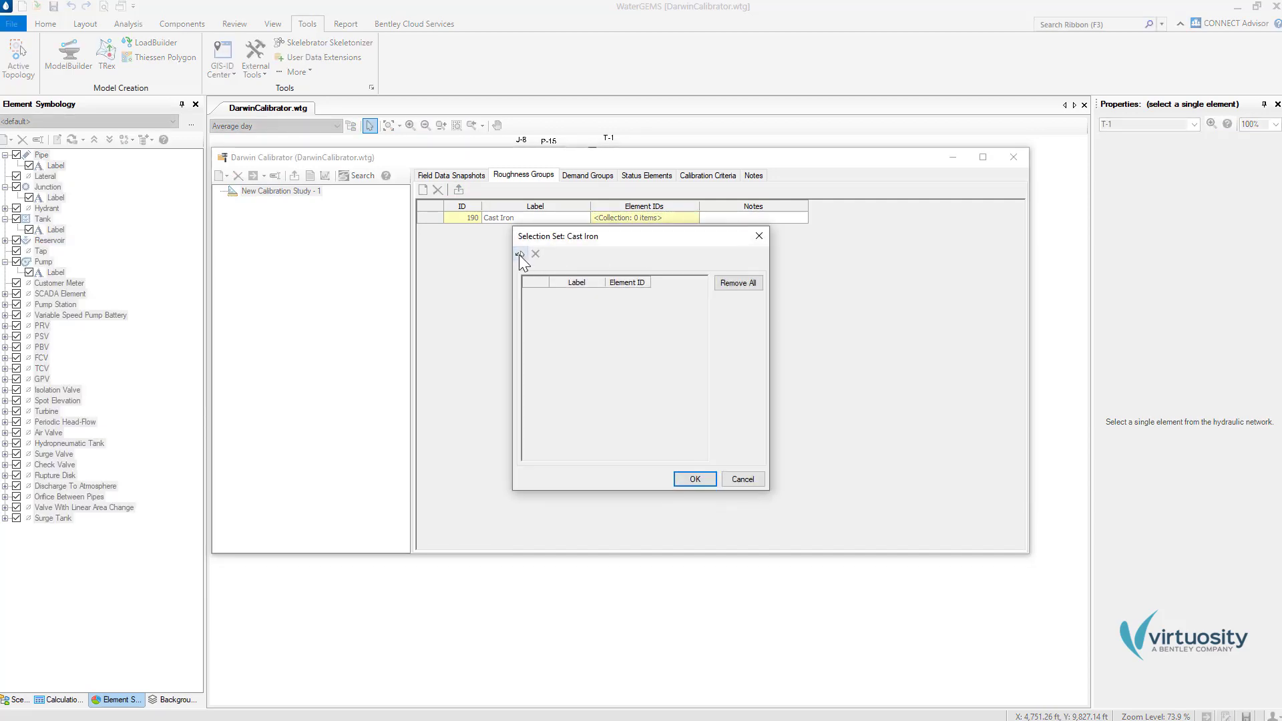
click(519, 254)
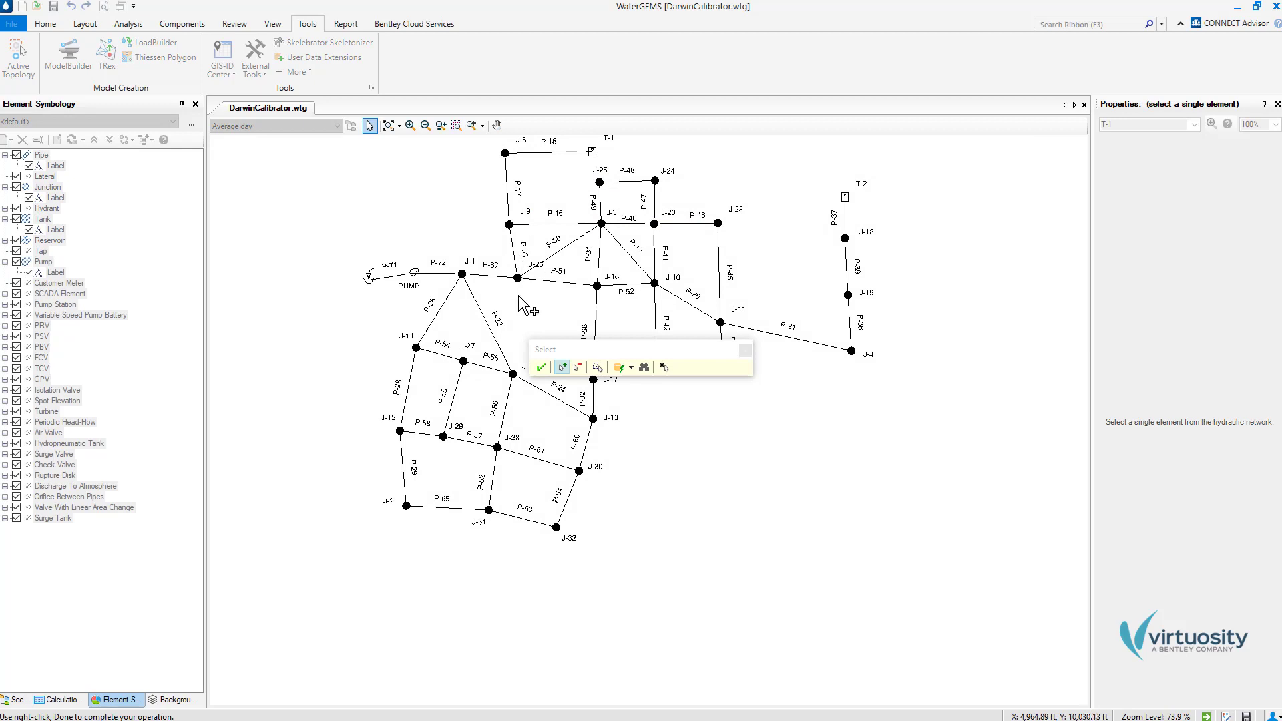
click(631, 367)
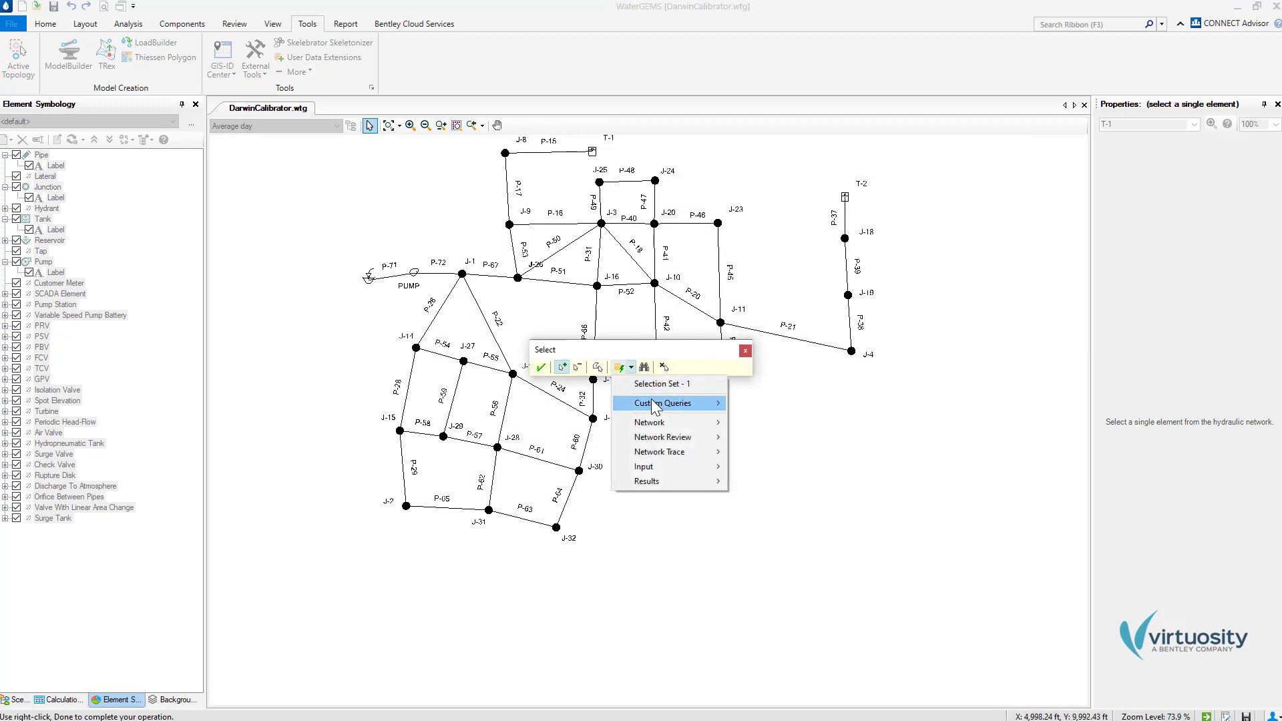
mouse_move(662, 403)
click(790, 402)
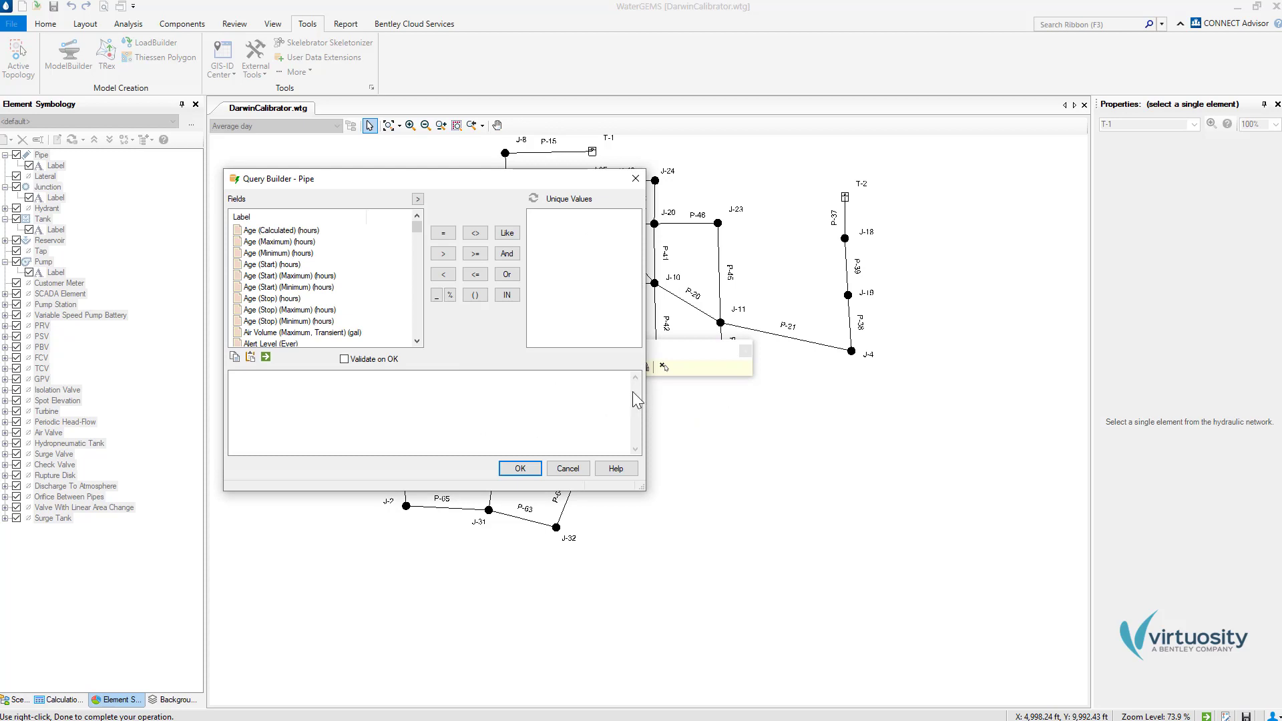
Run the query Material = 'Cast iron' and return the selected pipes to the group
click(333, 322)
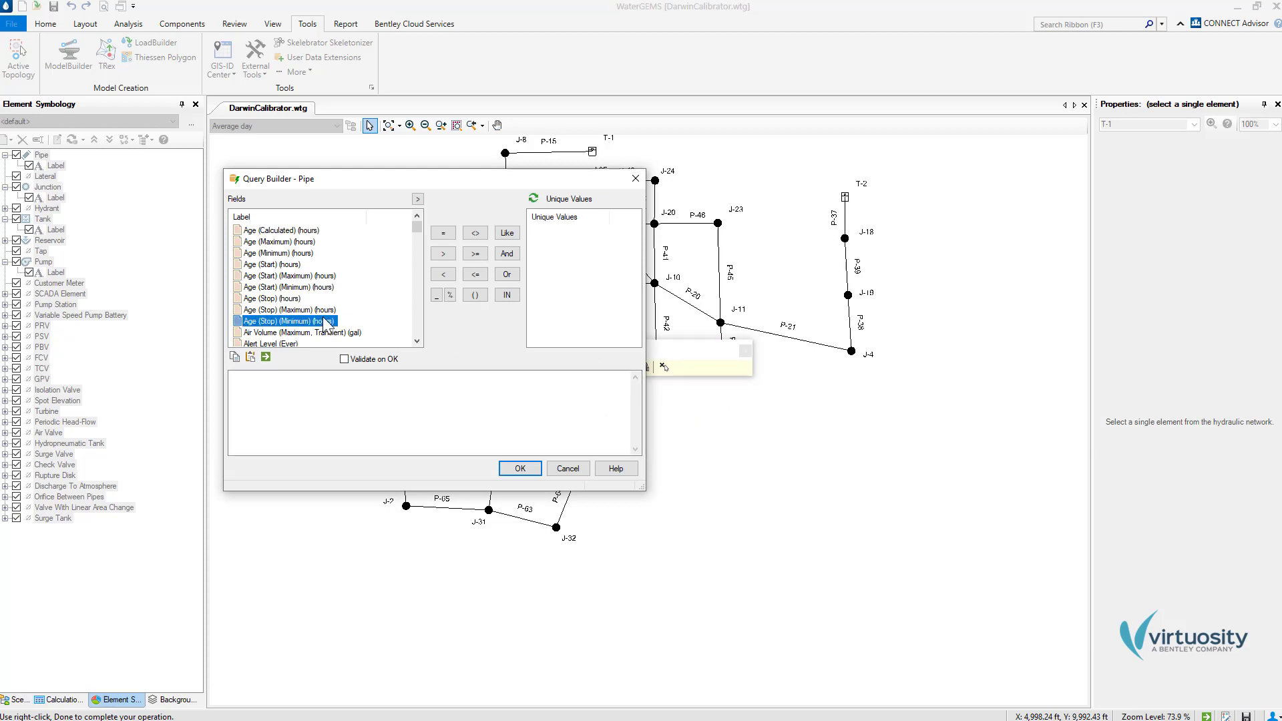
key(m)
click(257, 343)
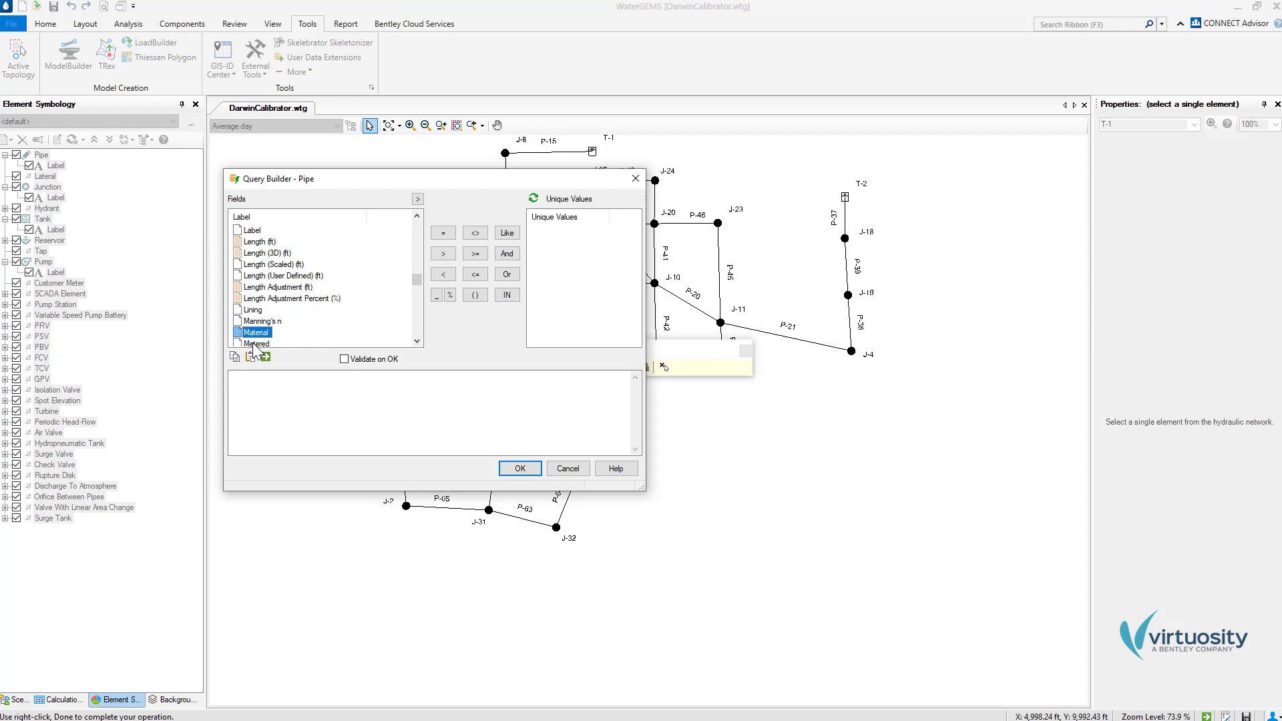
double_click(254, 334)
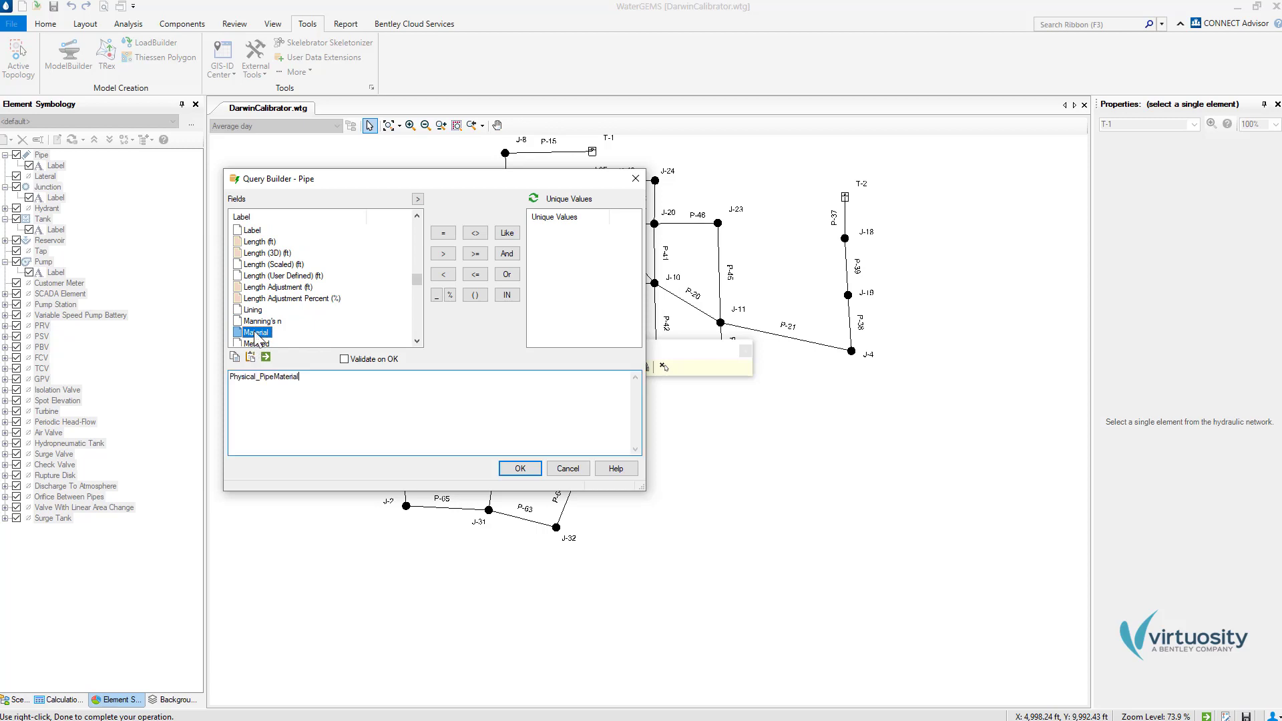
click(437, 232)
click(534, 199)
double_click(545, 230)
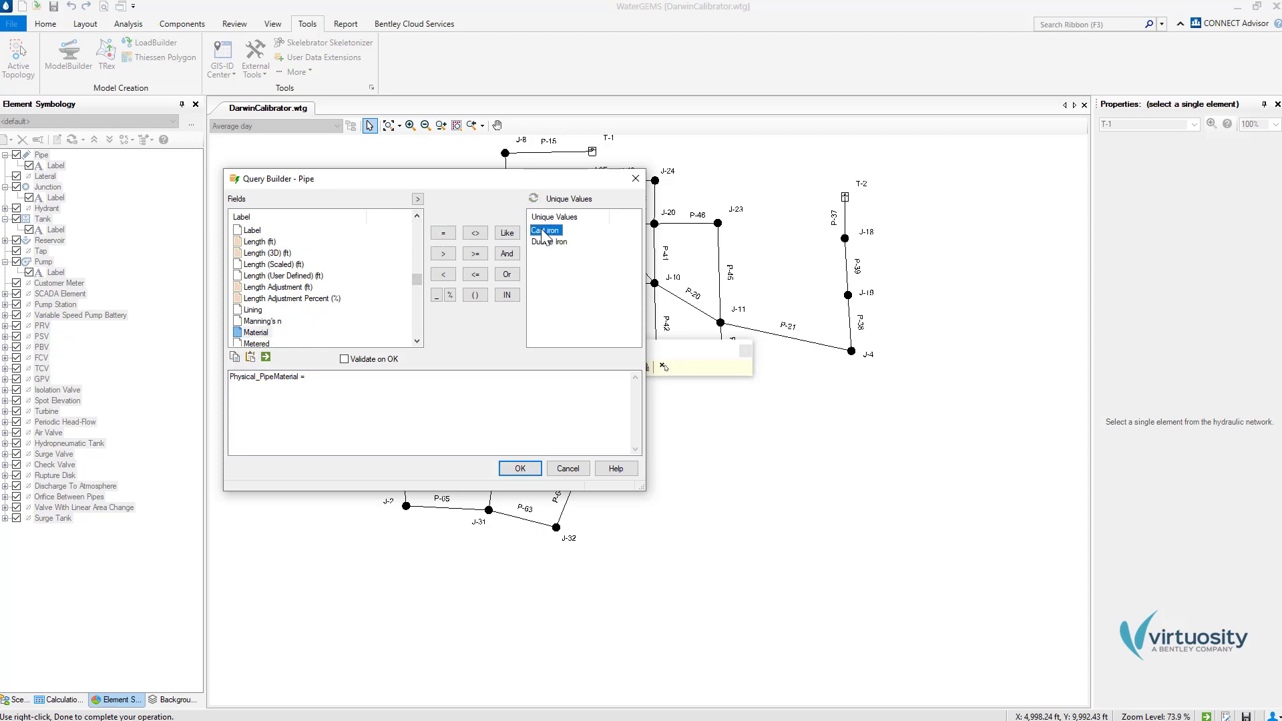
click(521, 469)
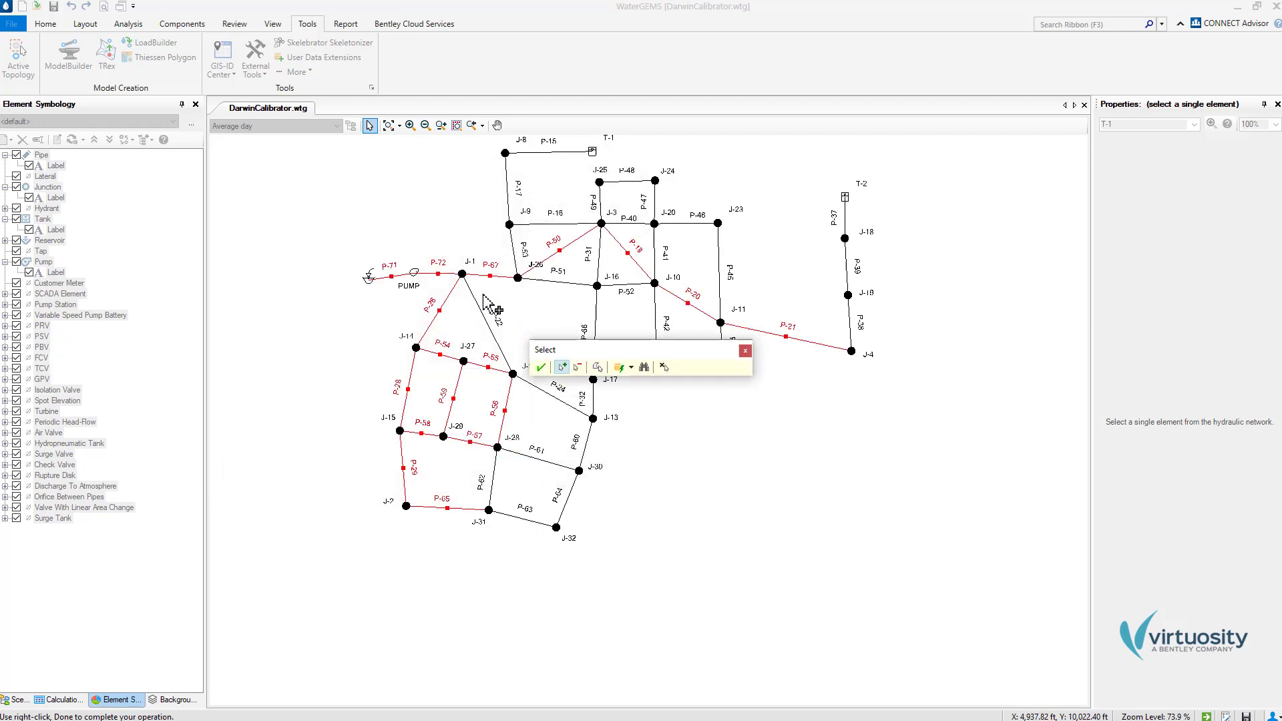
click(541, 367)
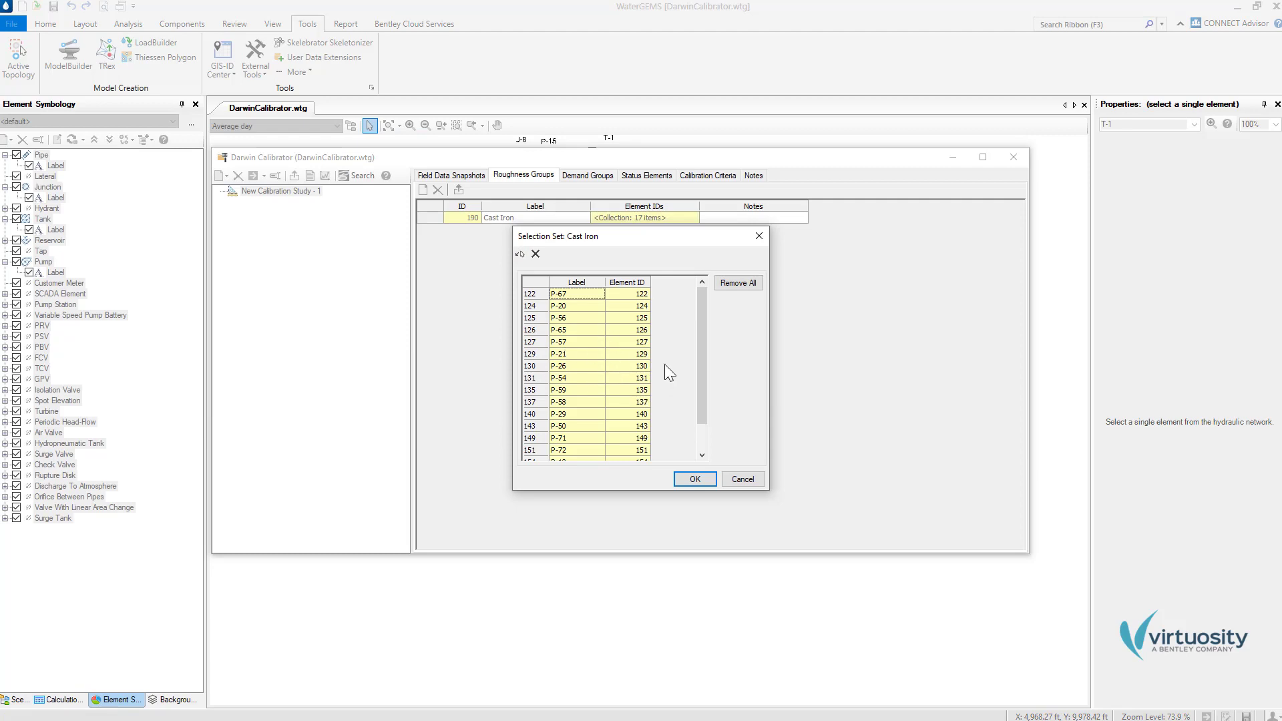
Accept the 17 Cast Iron pipes and add a second roughness group named Ductile Iron
click(693, 478)
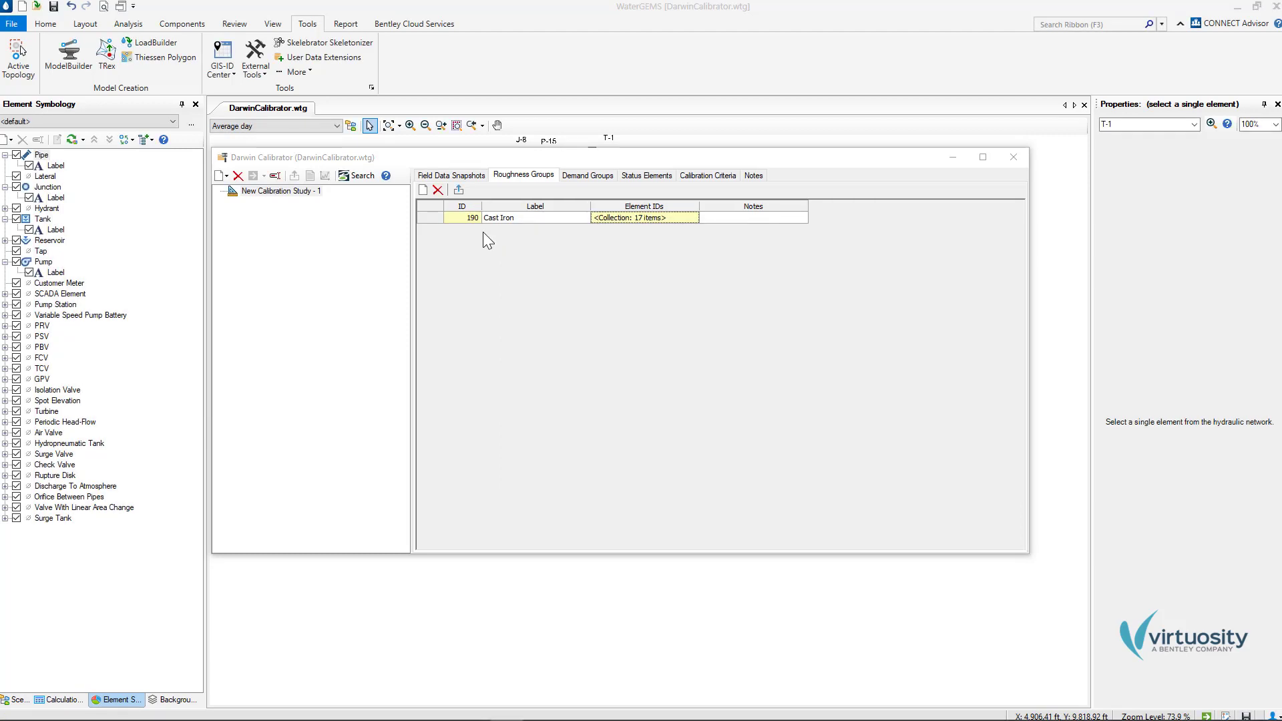
click(424, 190)
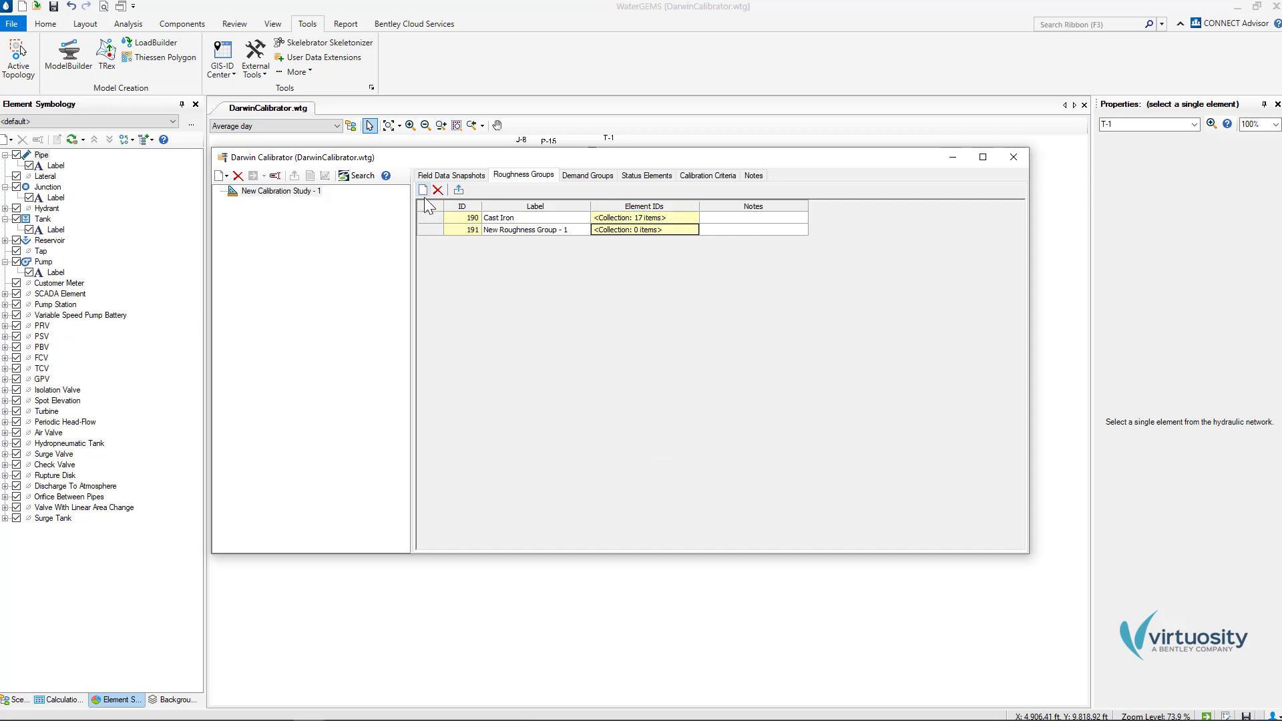
click(576, 230)
text(Ductile Iron)
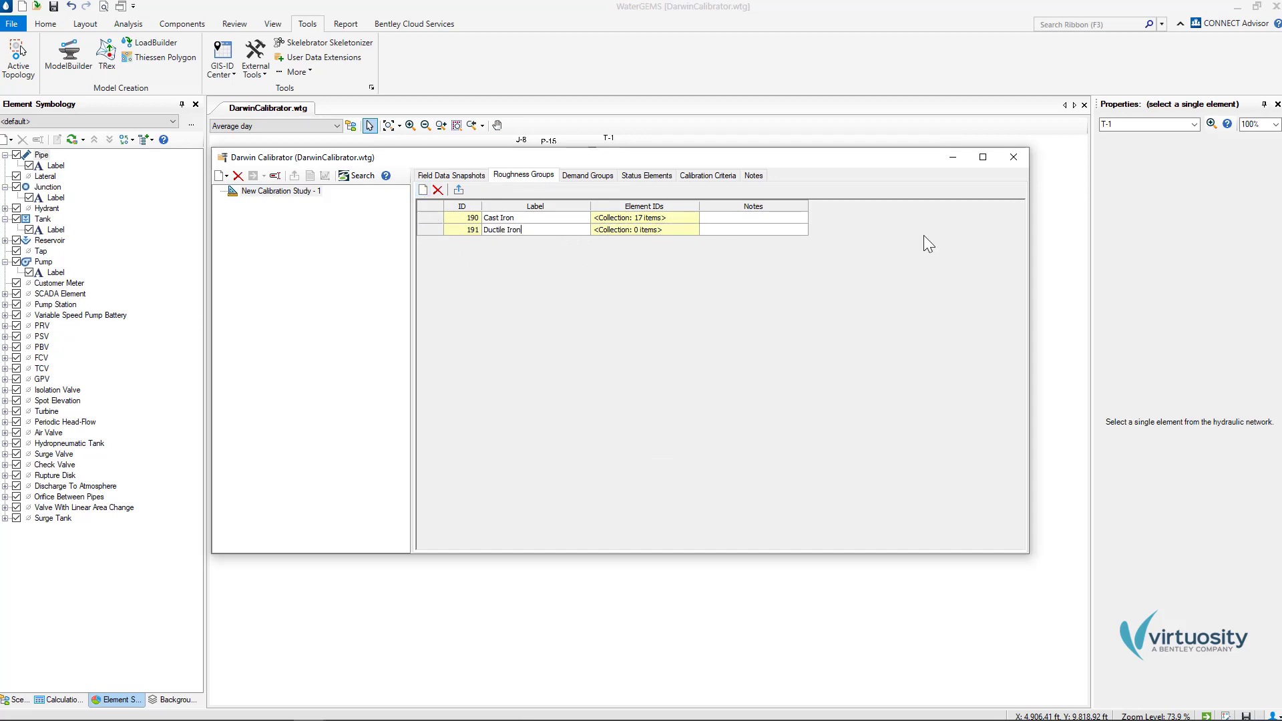
Start a custom pipe query for the Ductile Iron group's elements
click(690, 230)
click(523, 254)
click(631, 369)
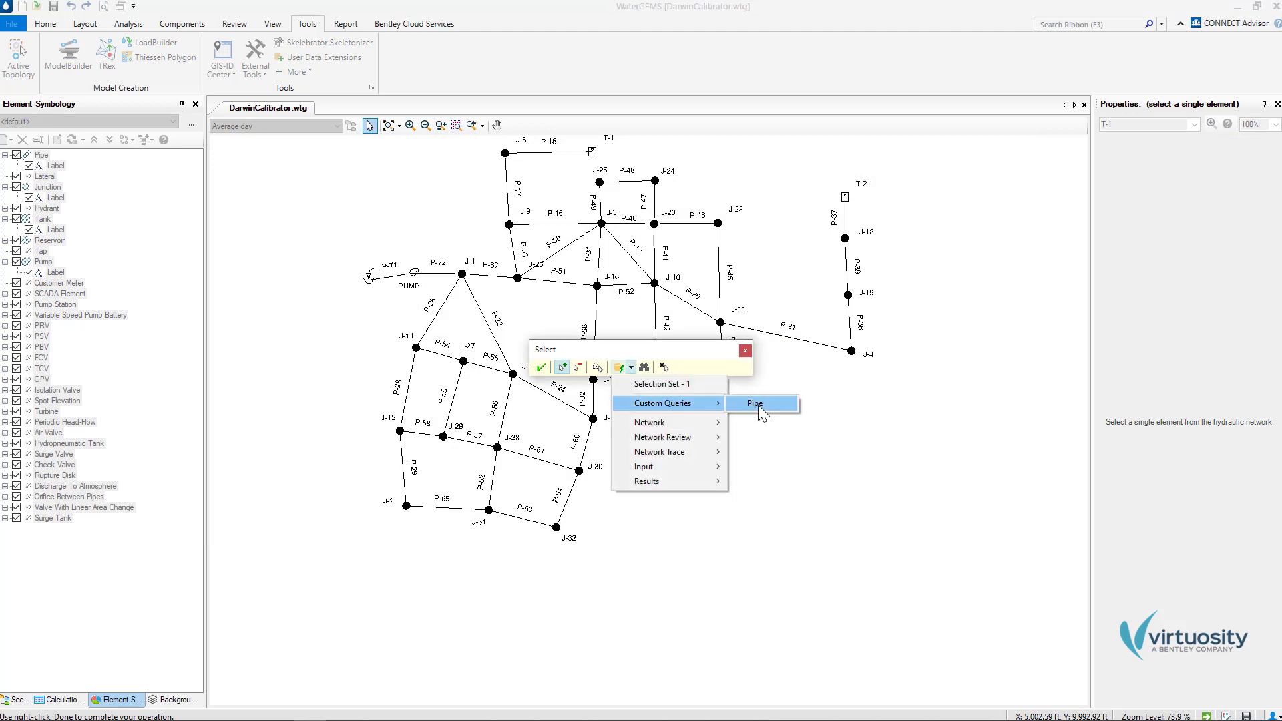
click(776, 404)
scroll(390, 310, down, 10)
Query Material = 'Ductile Iron' and accept the 29 resulting pipes into the group
click(256, 332)
double_click(256, 332)
click(443, 233)
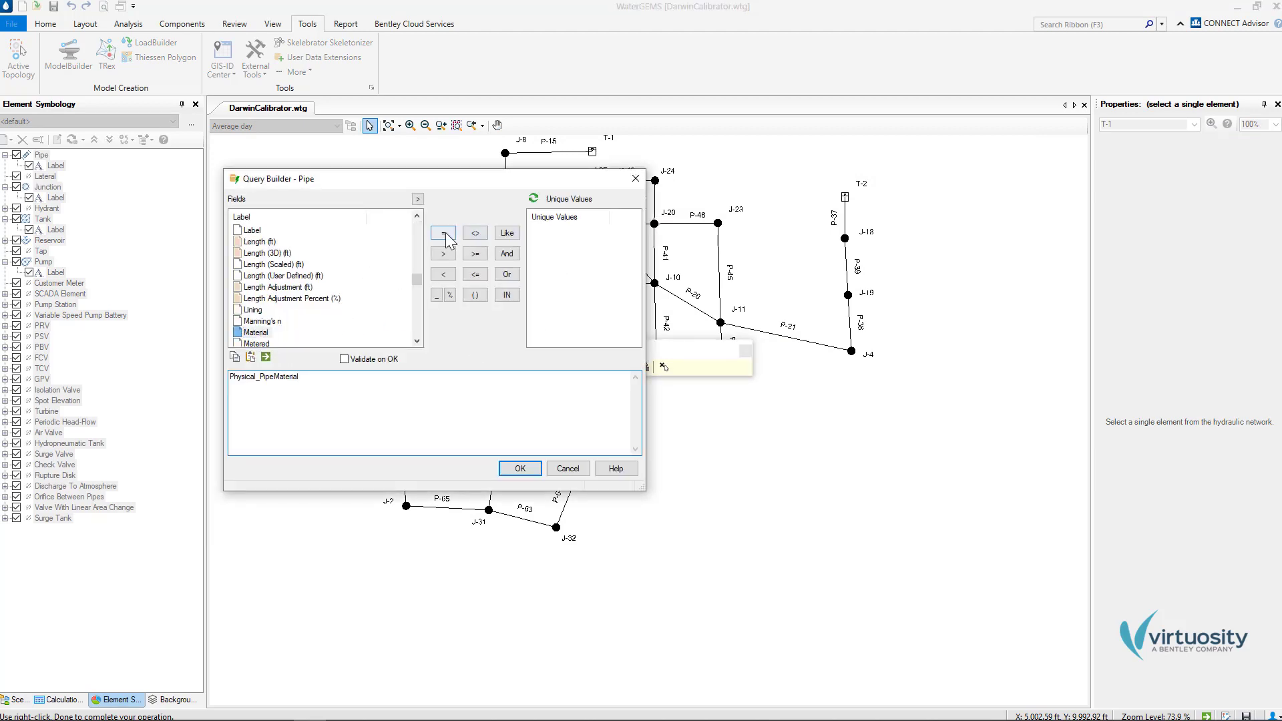
click(533, 199)
double_click(547, 242)
click(520, 468)
click(541, 366)
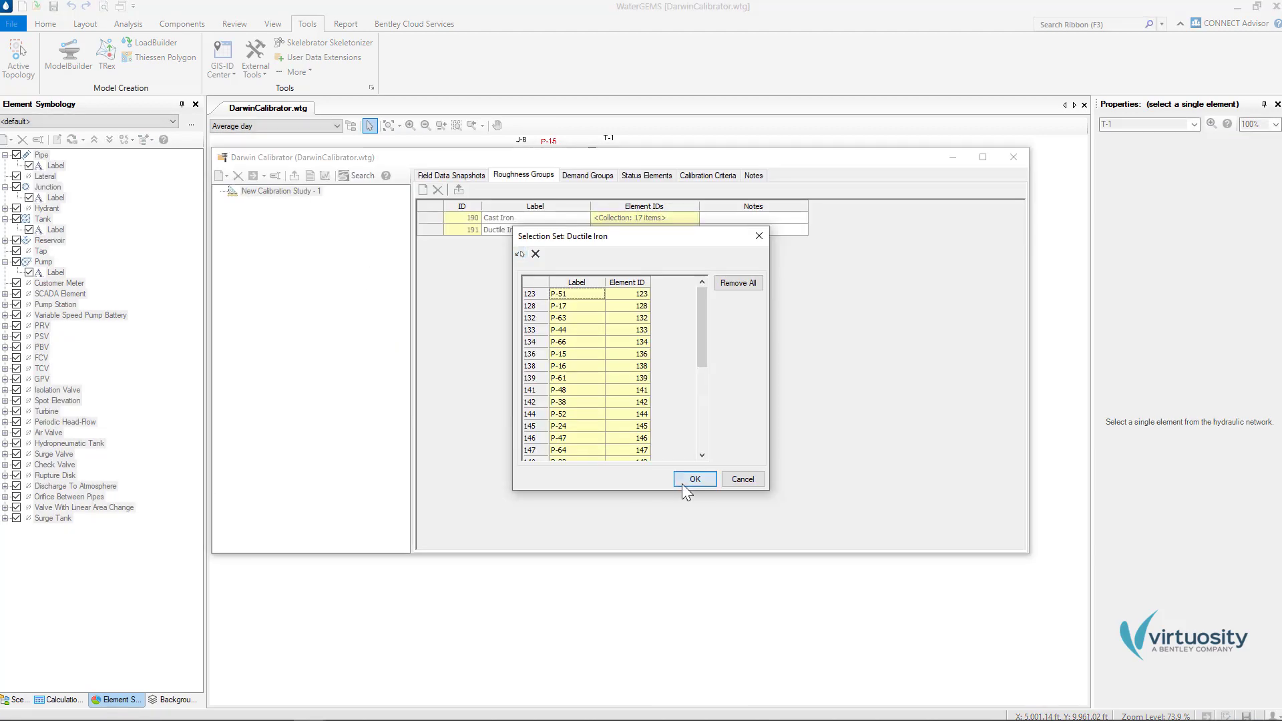
click(682, 484)
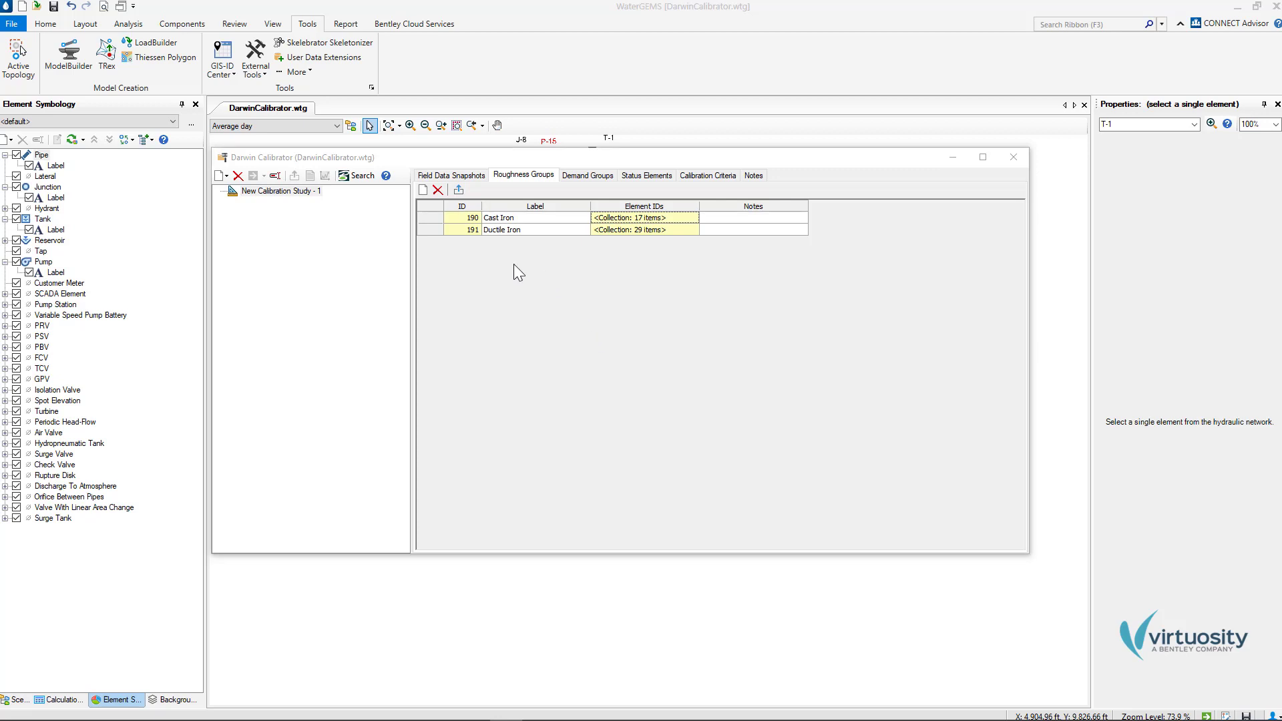
Review the study's criteria: Minimize Difference Squares, 1.0 ft head and 10.00 gpm per fitness point
click(303, 191)
click(303, 191)
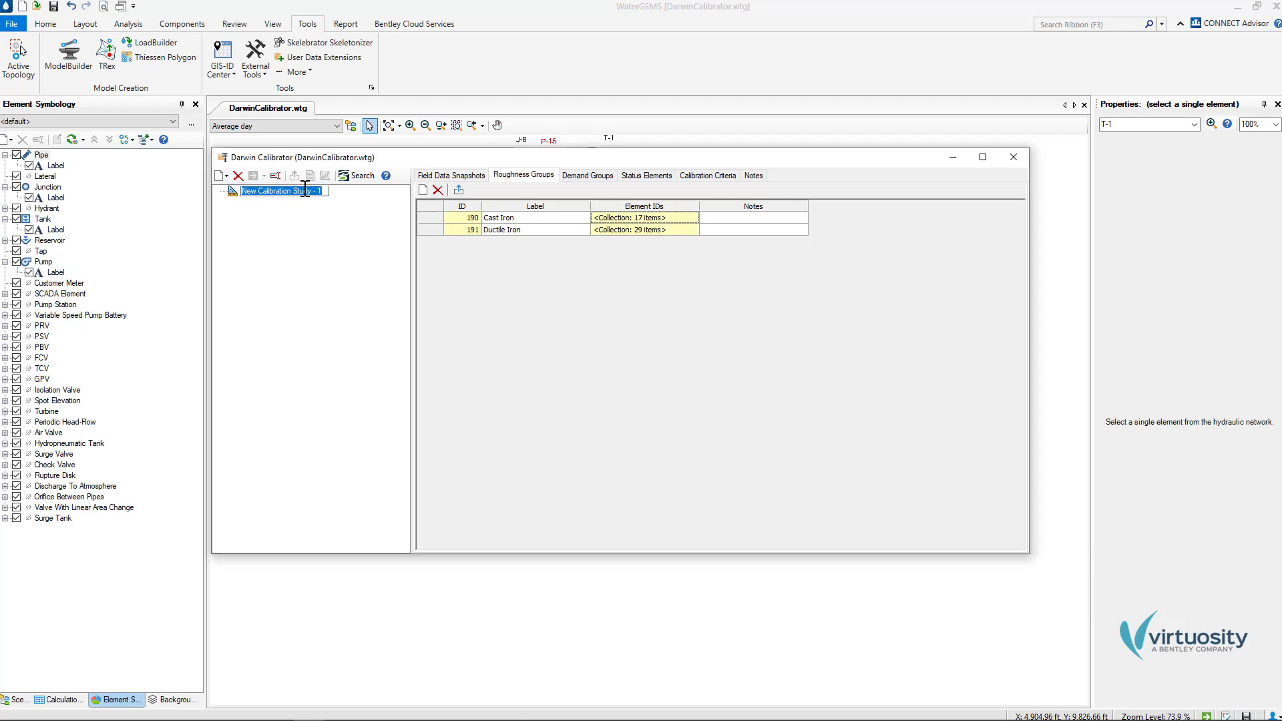
click(702, 177)
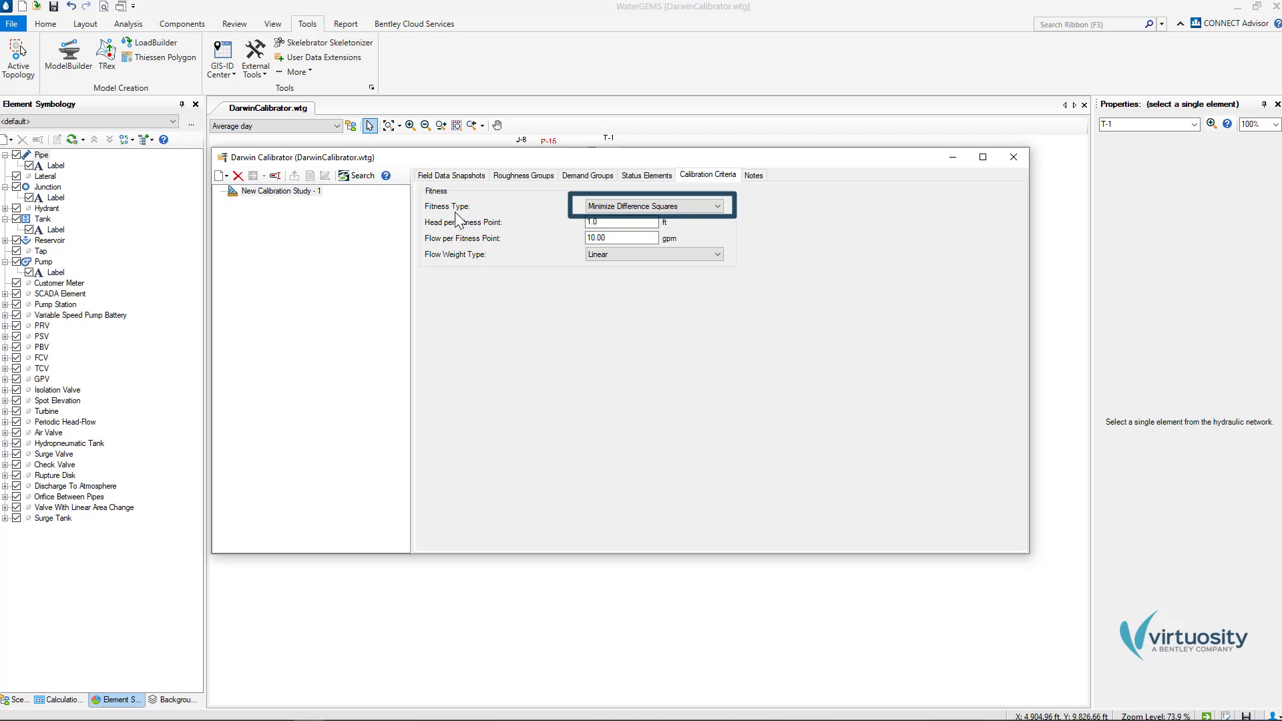
click(267, 193)
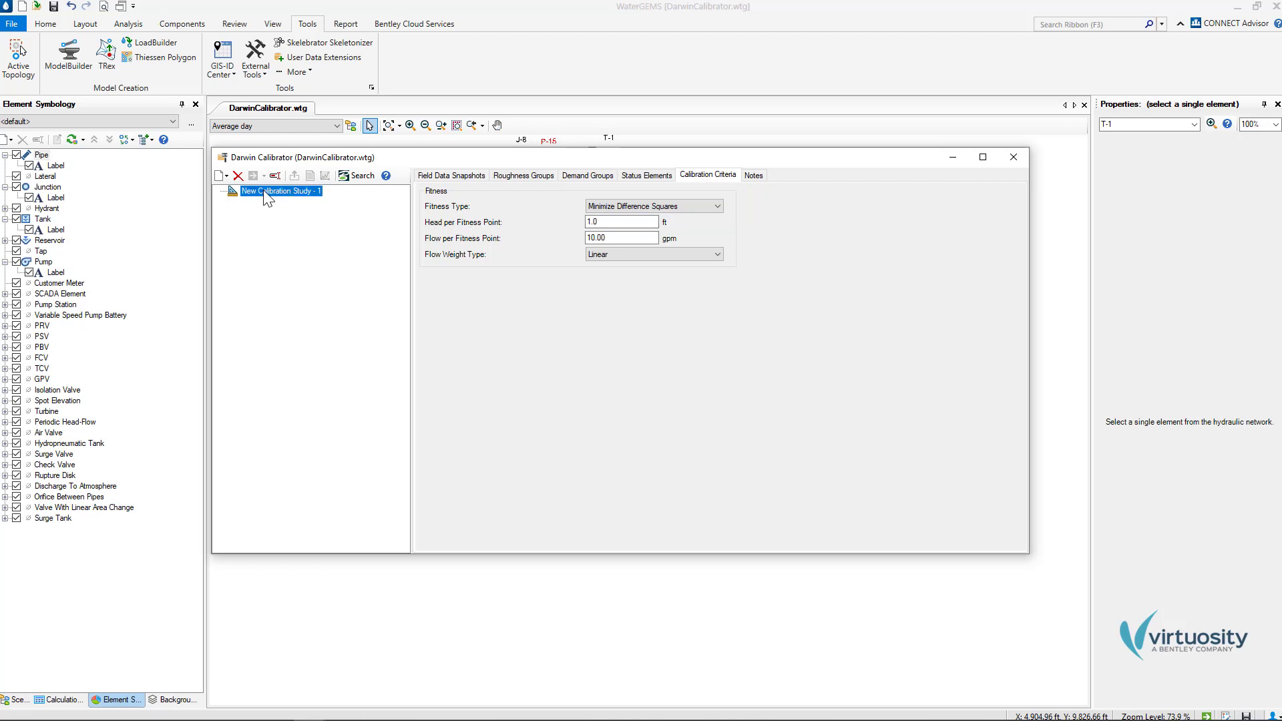
click(266, 193)
Create New Optimized Run - 1 and review its roughness groups
click(226, 176)
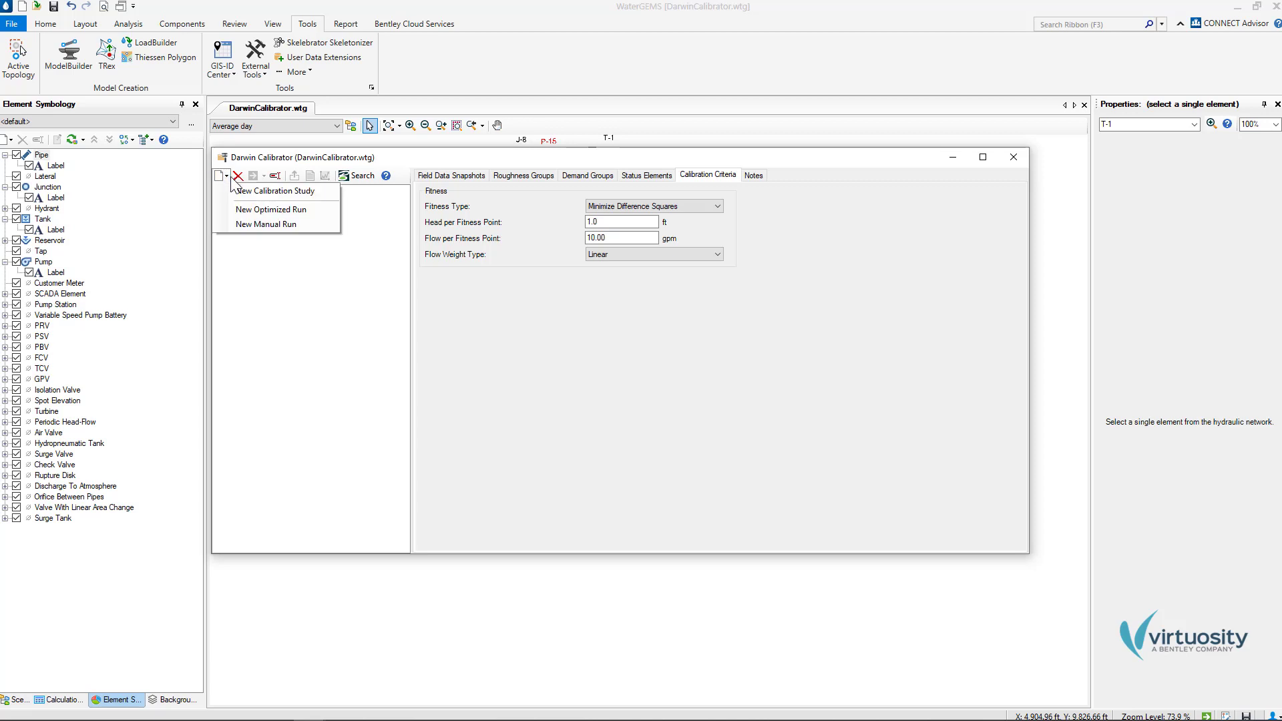
key(Escape)
click(227, 176)
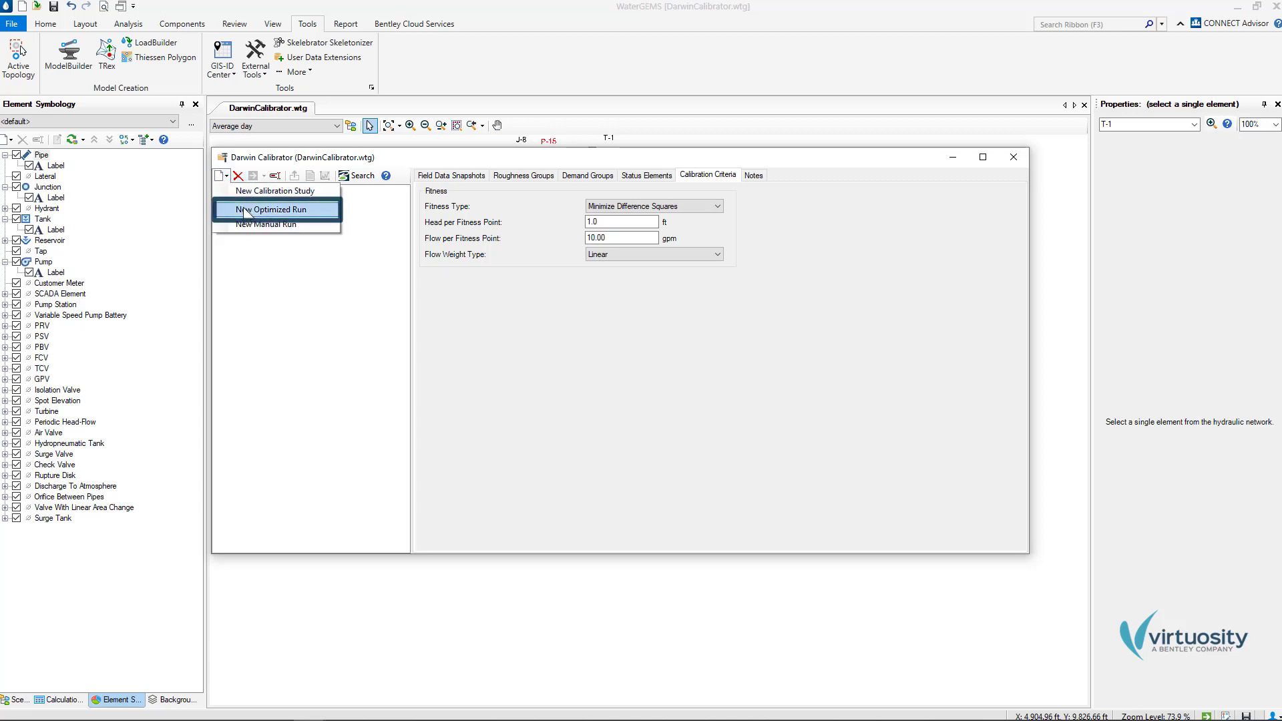
click(271, 207)
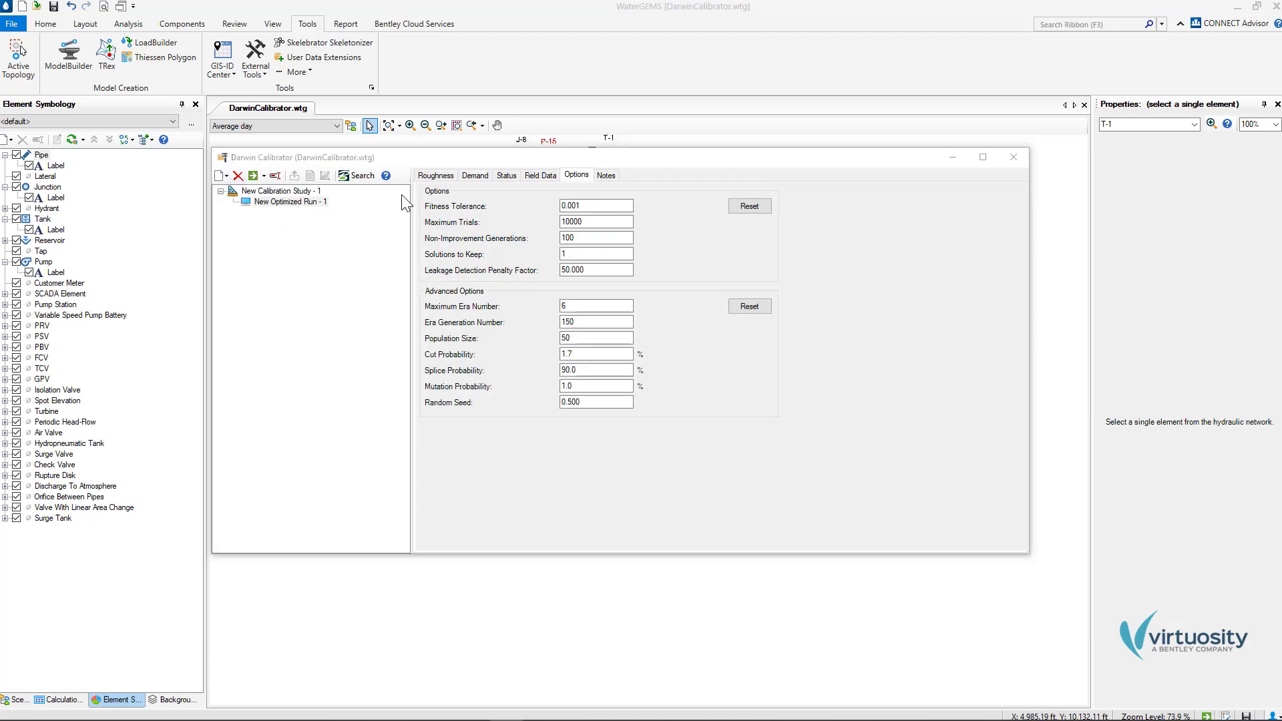
click(433, 178)
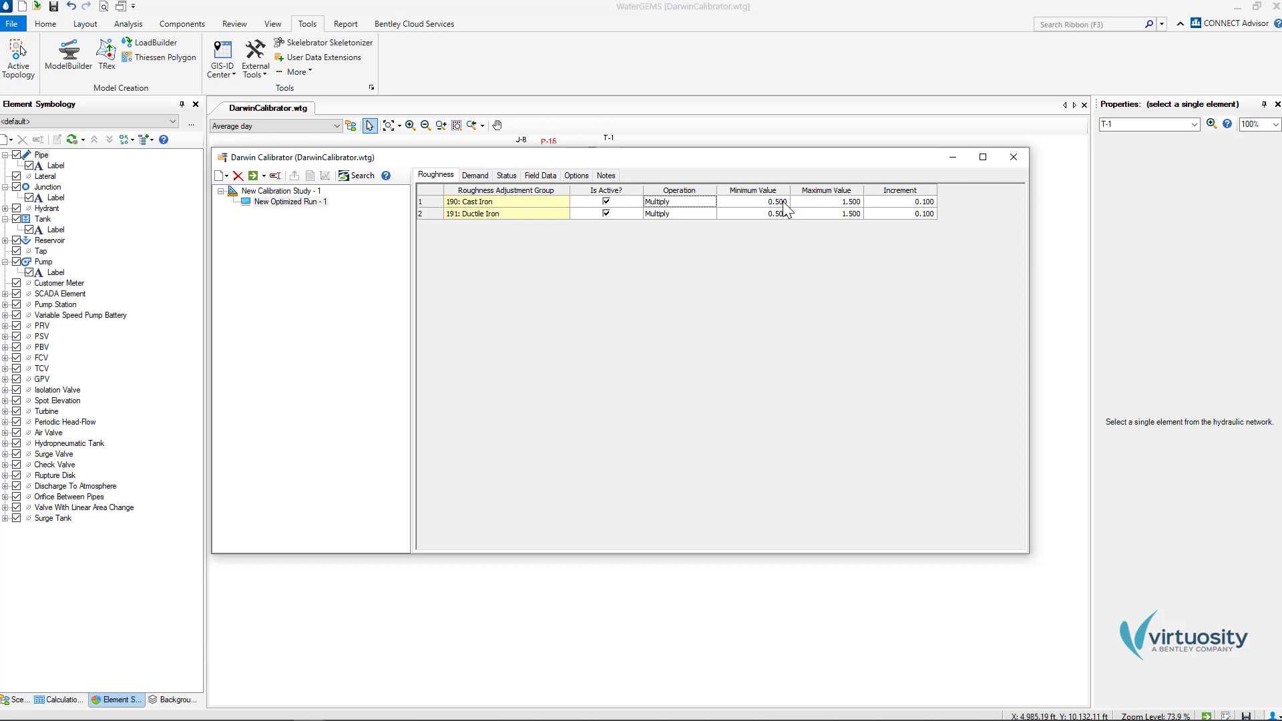
click(581, 176)
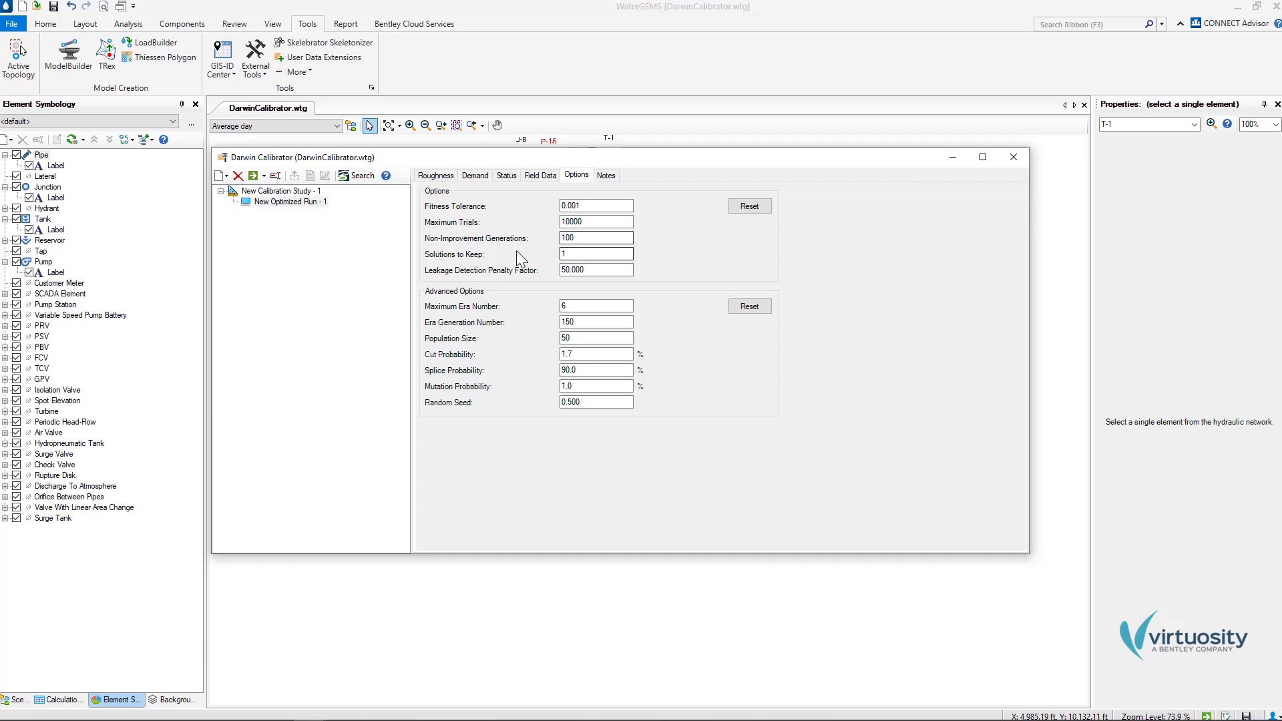
Set the run options to 8 solutions to keep and 50000 maximum trials
double_click(580, 255)
text(8)
double_click(588, 222)
text(500000)
key(BackSpace)
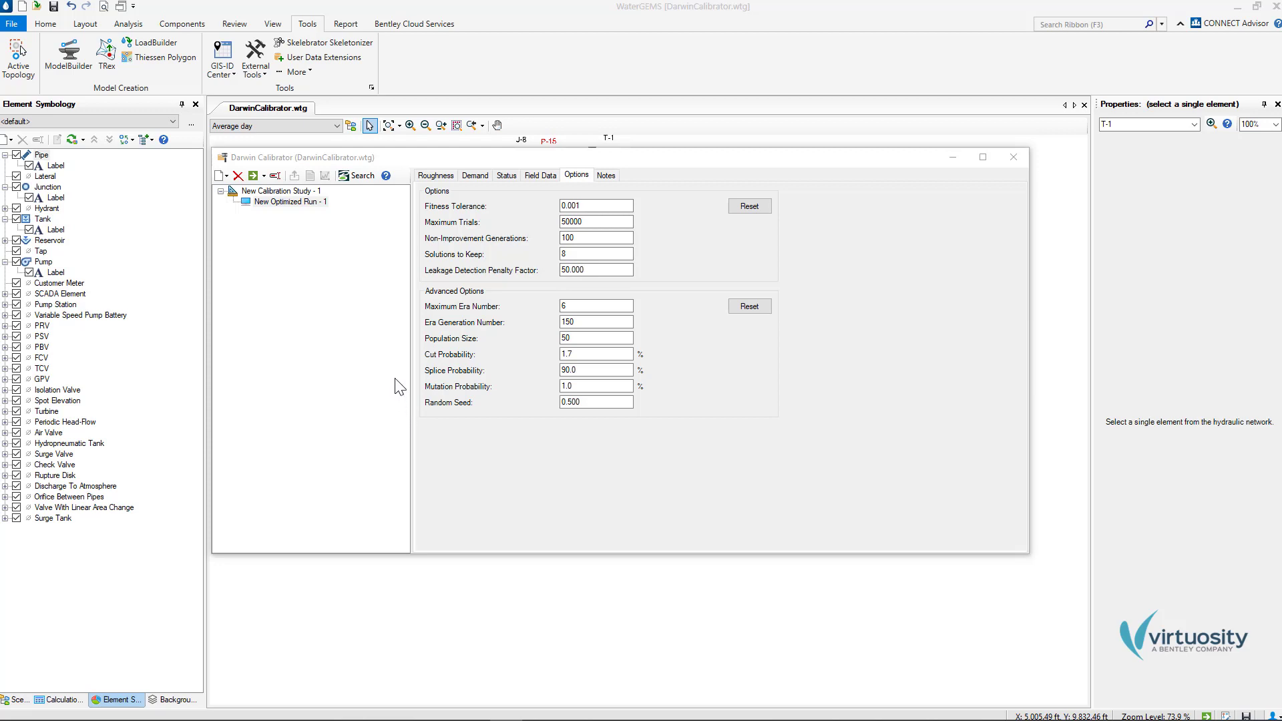
Compute New Optimized Run - 1 and list Solutions 1–8 with fitness 4.481 to 9.776
click(275, 201)
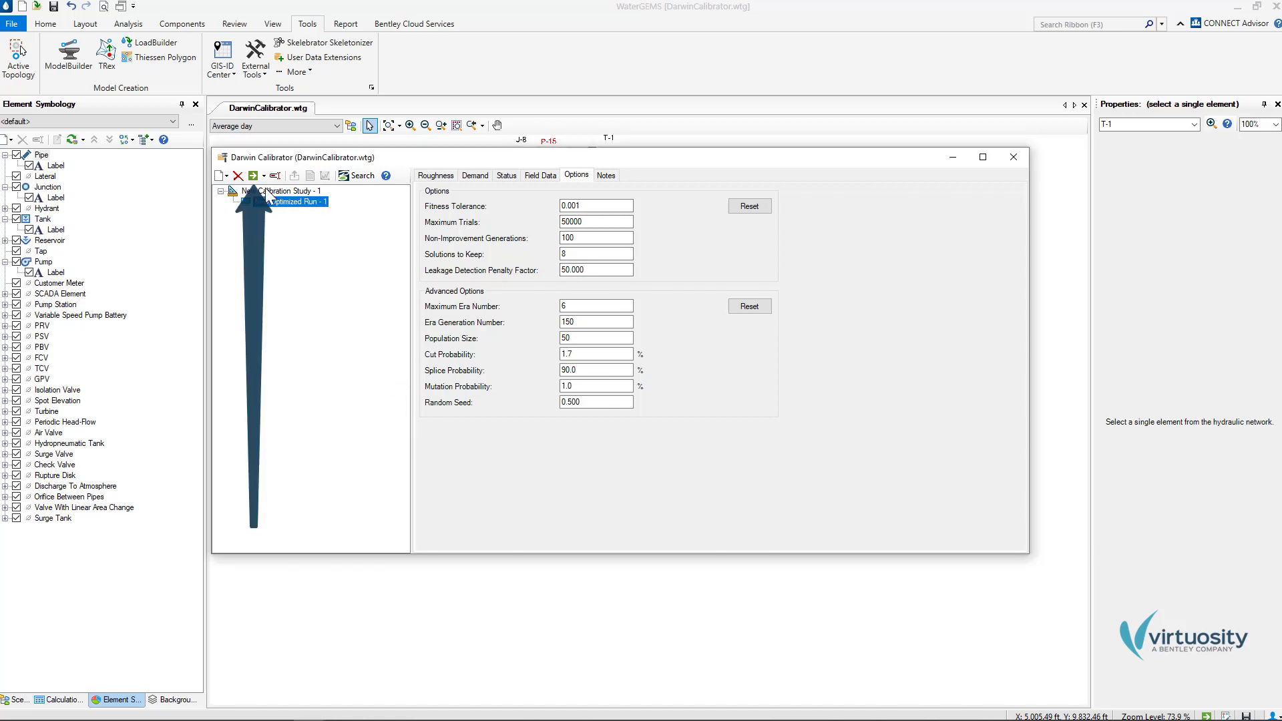
click(253, 176)
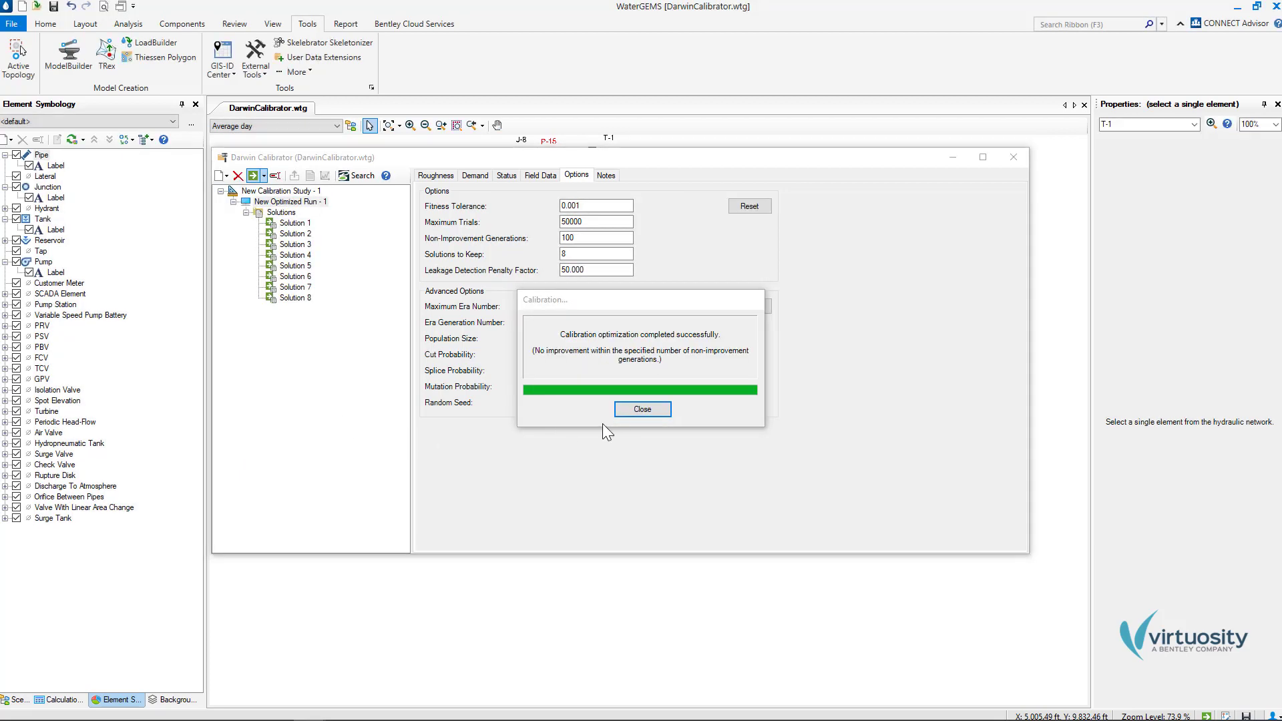
click(661, 409)
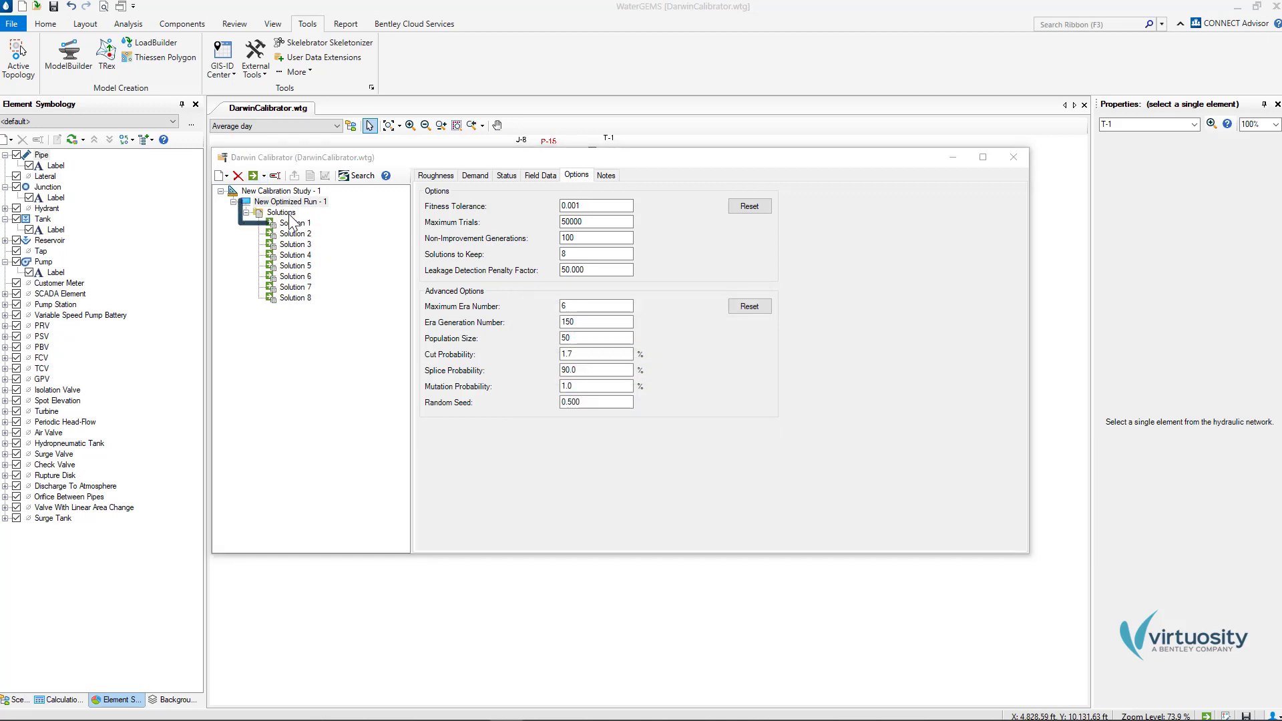
click(289, 215)
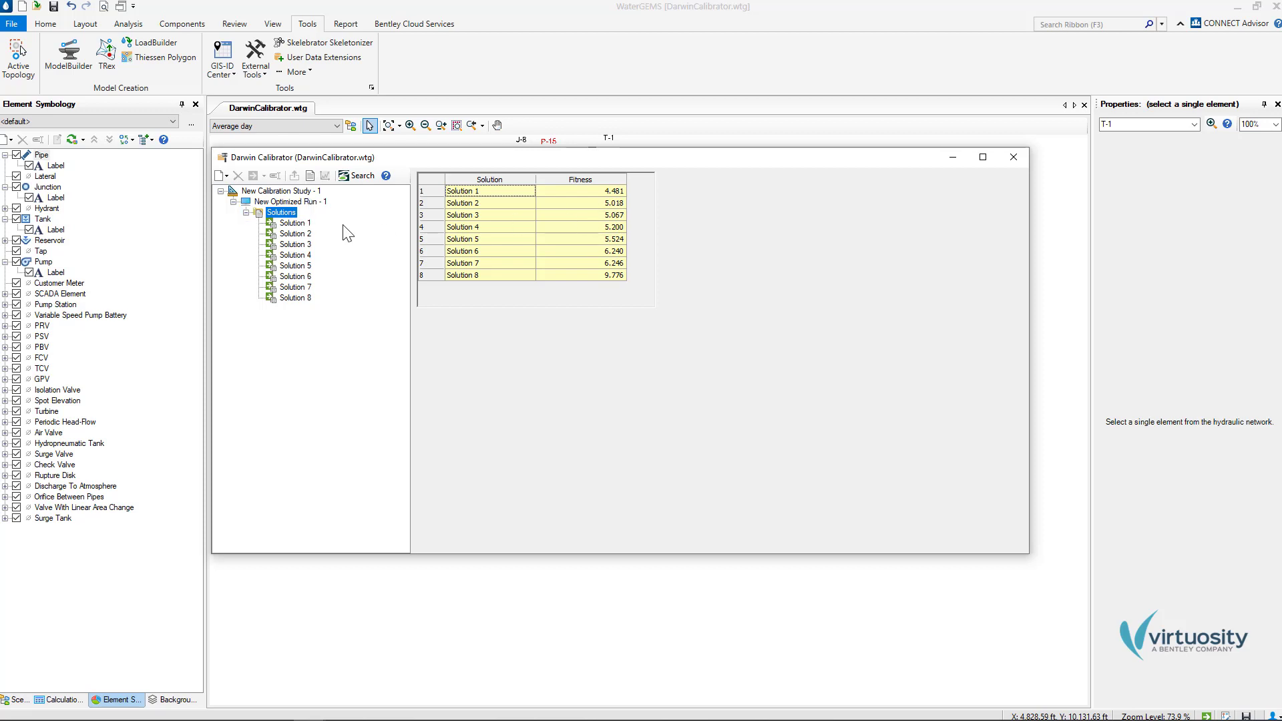
Review Solution 1's roughness adjustments and its flow comparison (RMSE 3.57, 5.99, 8.87 gpm)
click(295, 227)
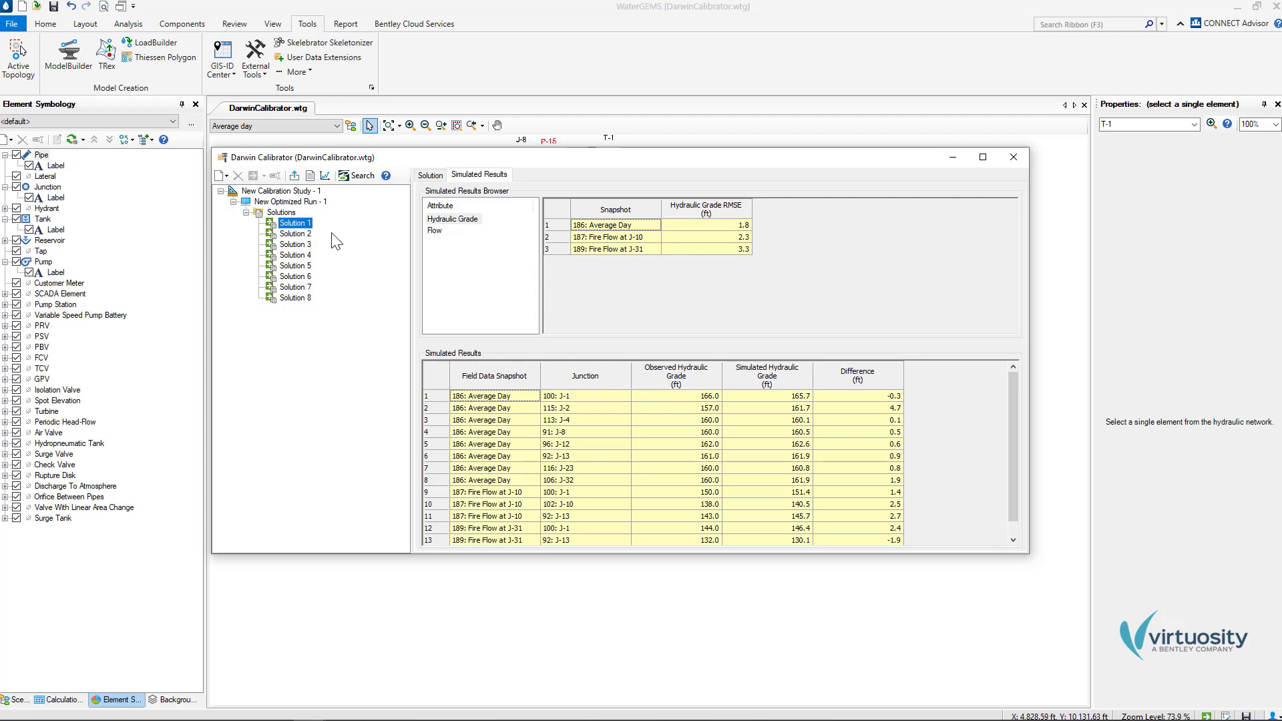
click(431, 177)
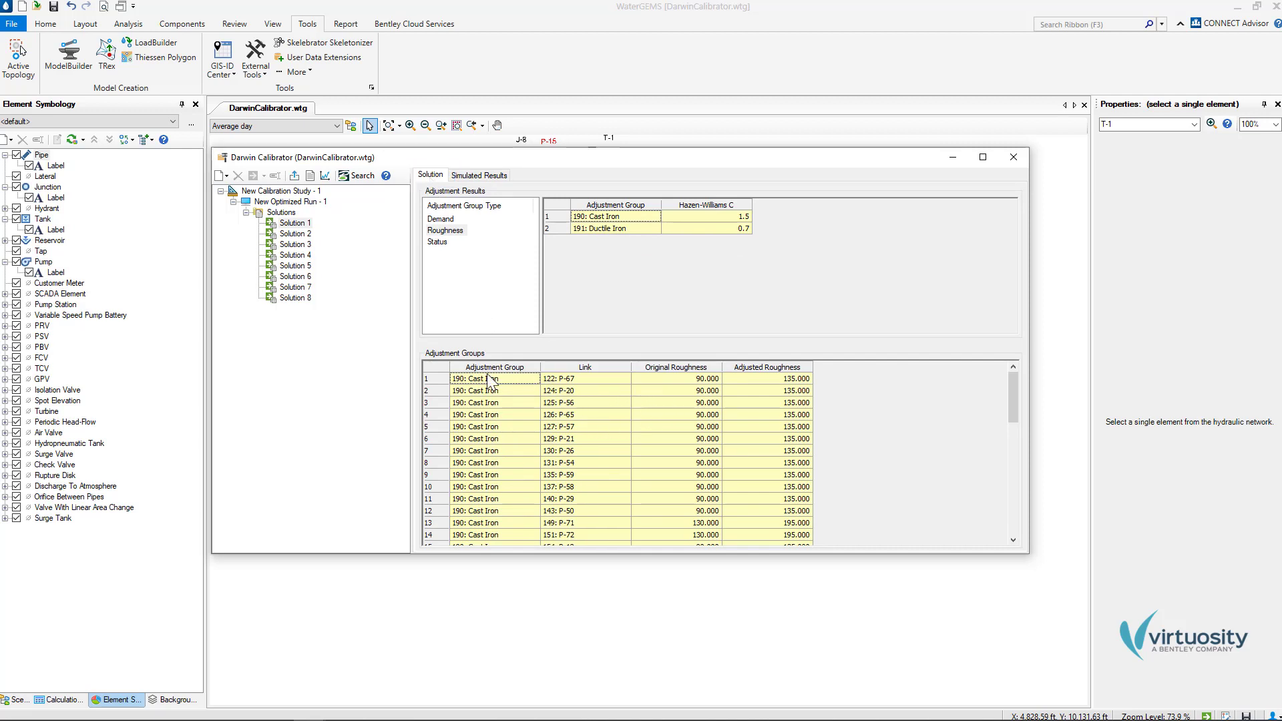
click(473, 177)
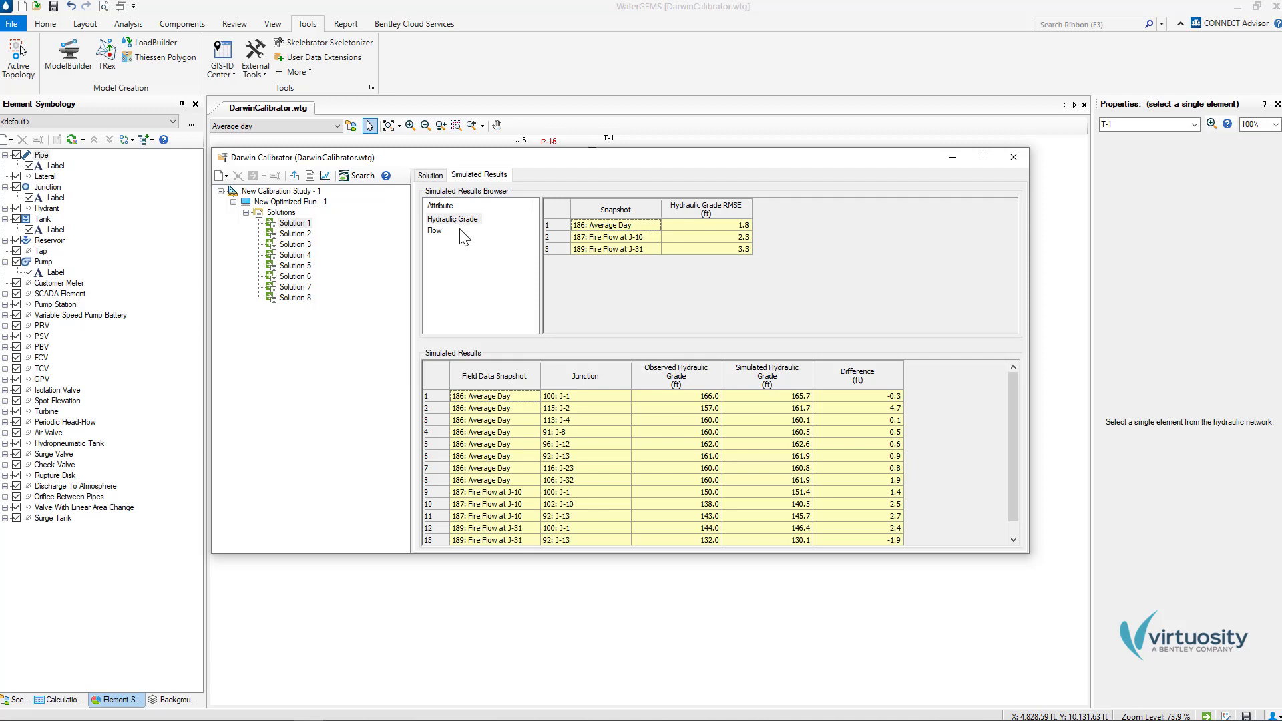
click(442, 233)
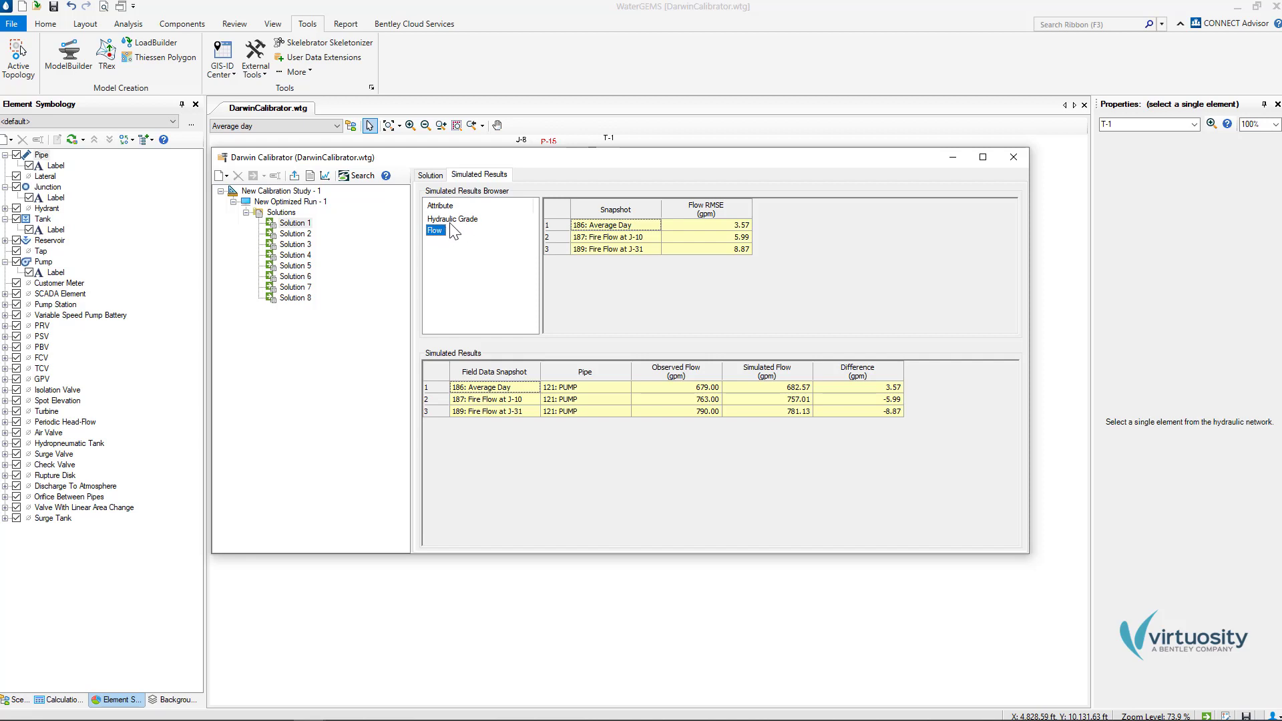
click(325, 175)
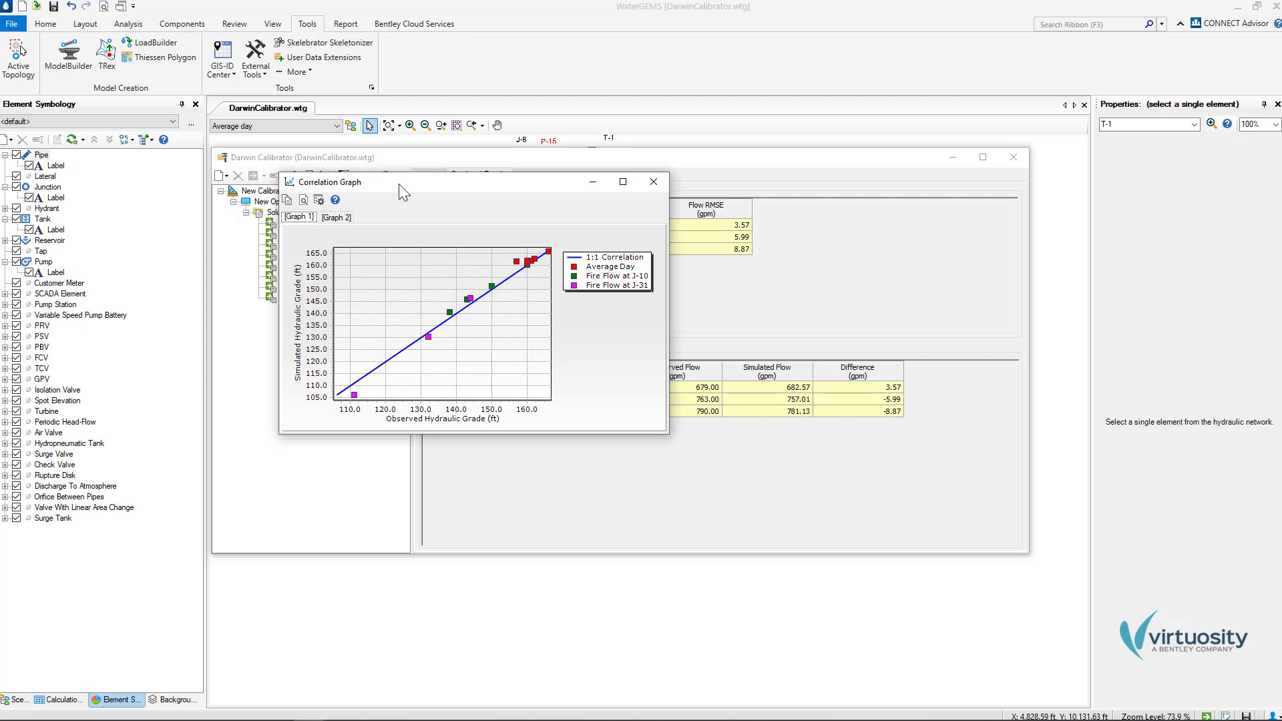
drag(400, 185, 563, 235)
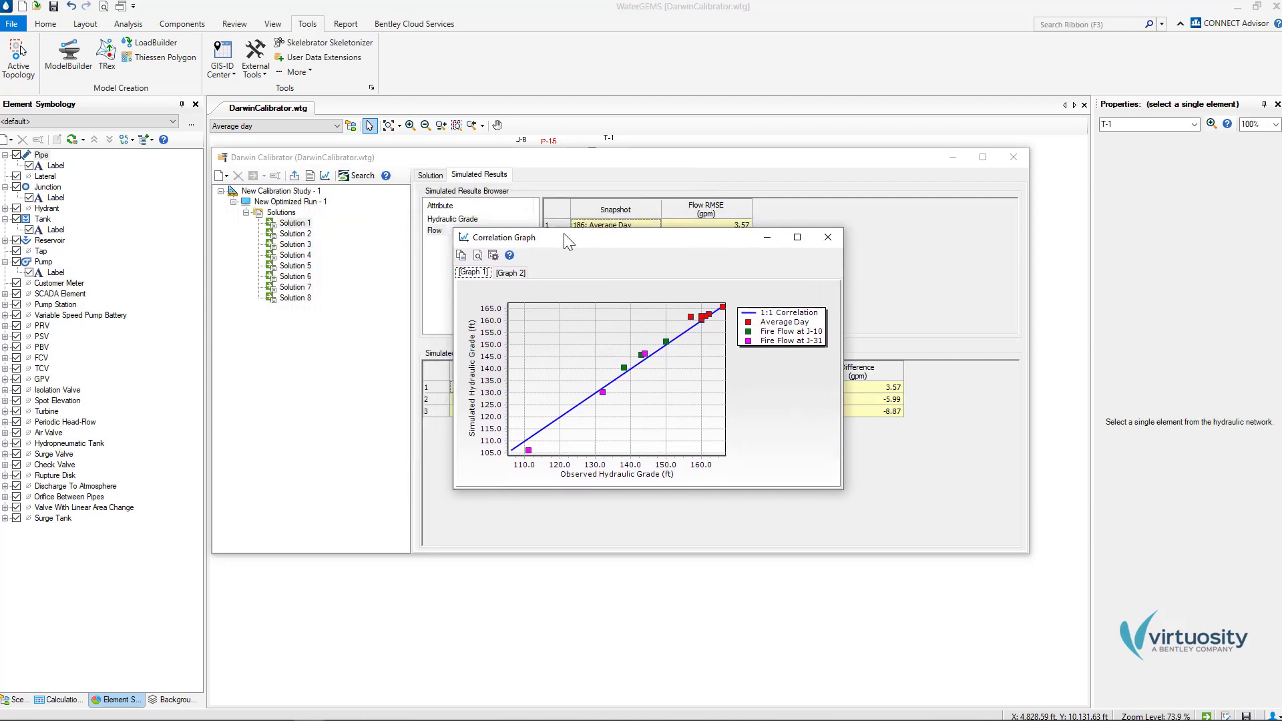
click(503, 274)
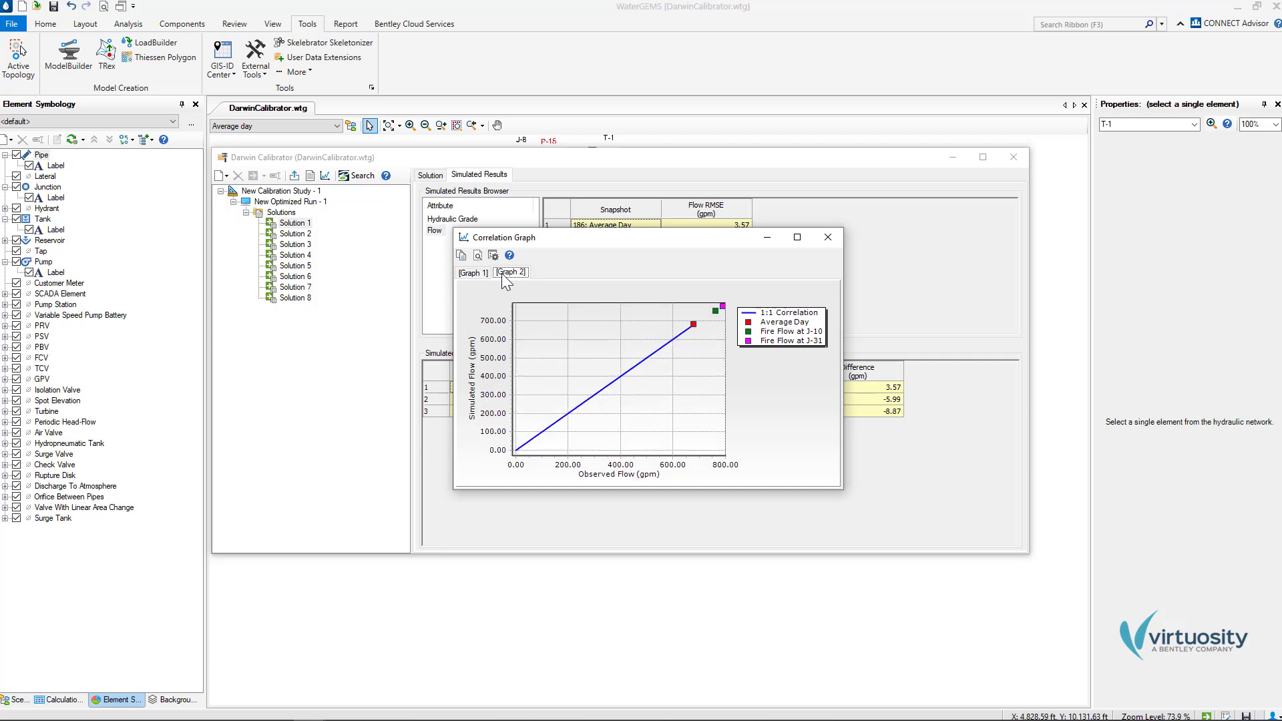
click(827, 238)
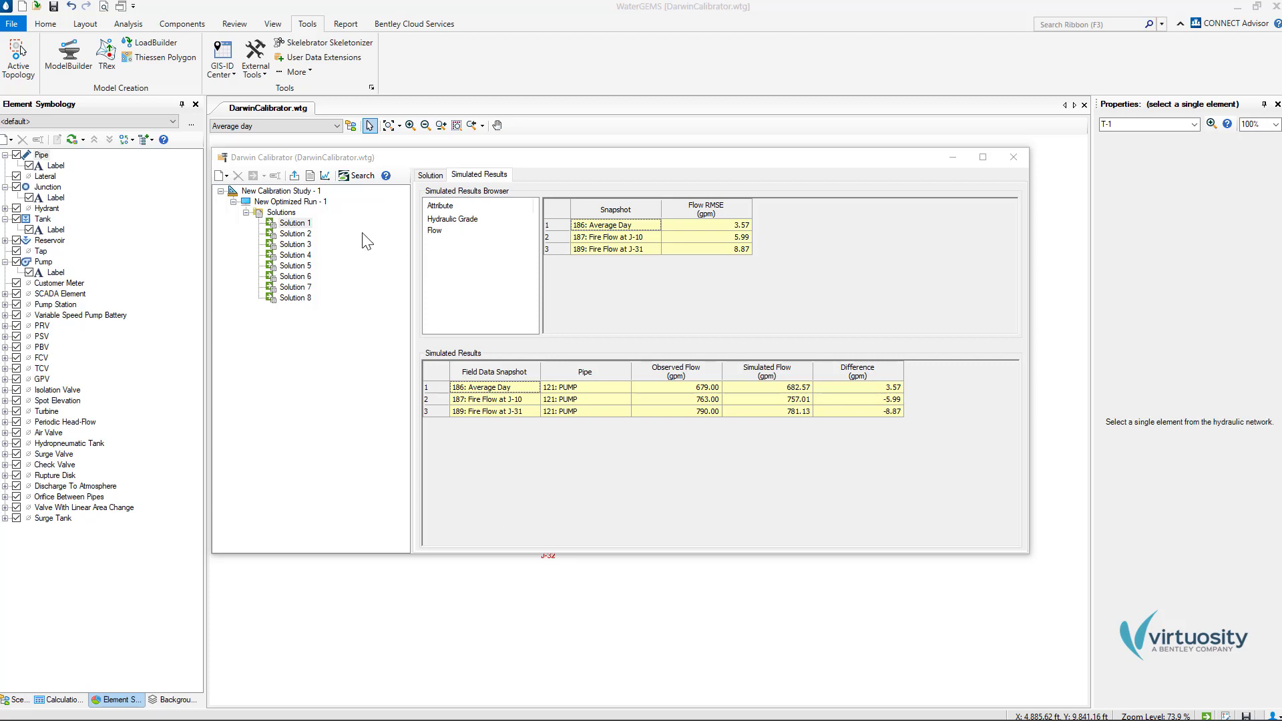
Add two new demand groups, 198 and 199, to the calibration study
click(290, 192)
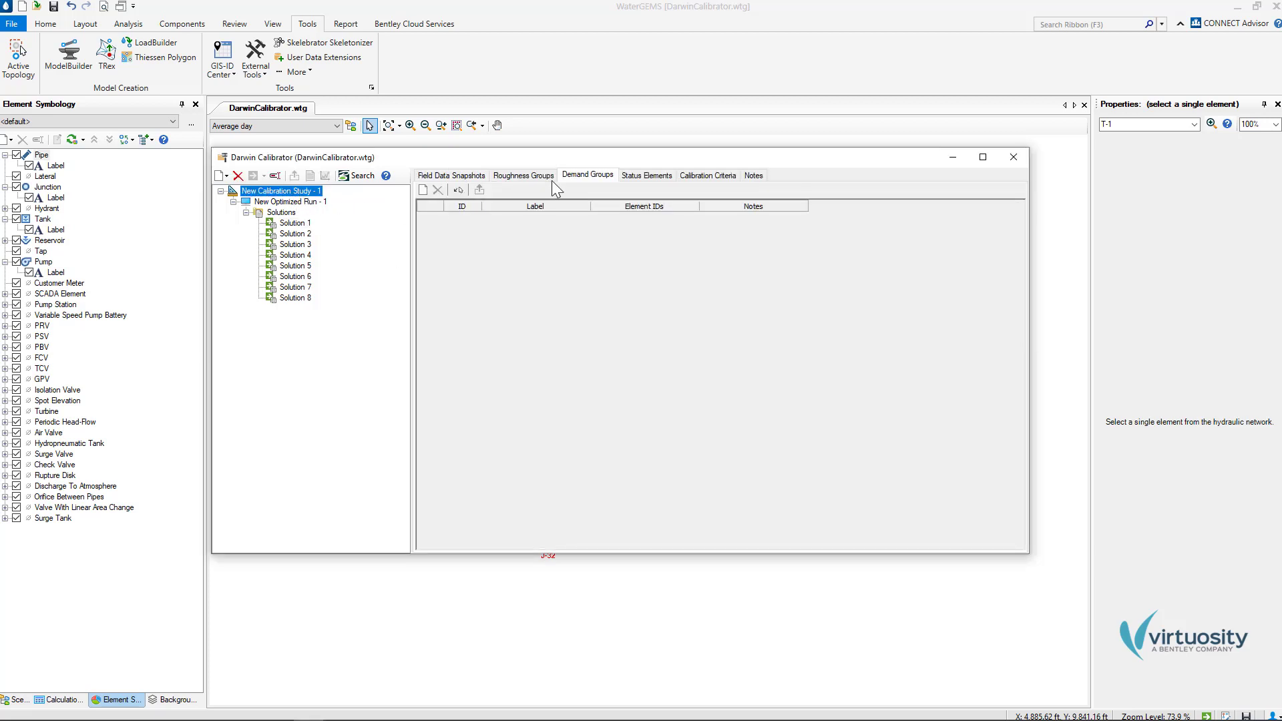
click(592, 178)
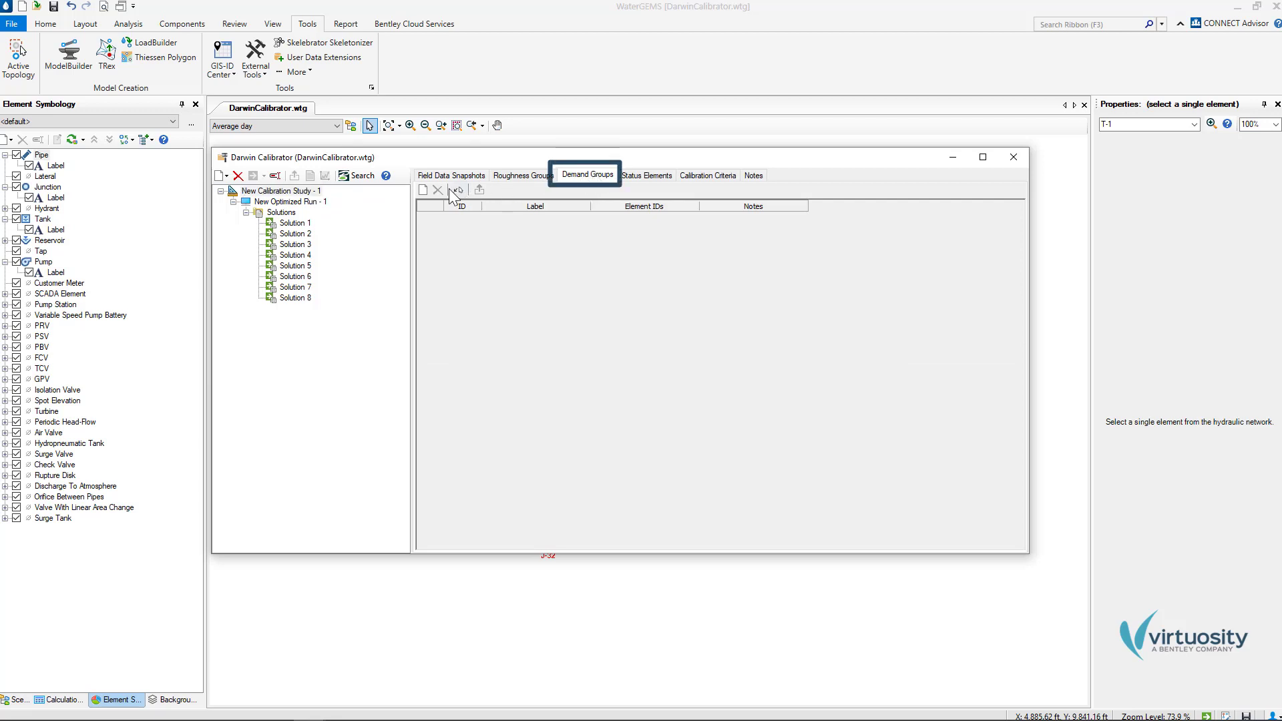
click(423, 191)
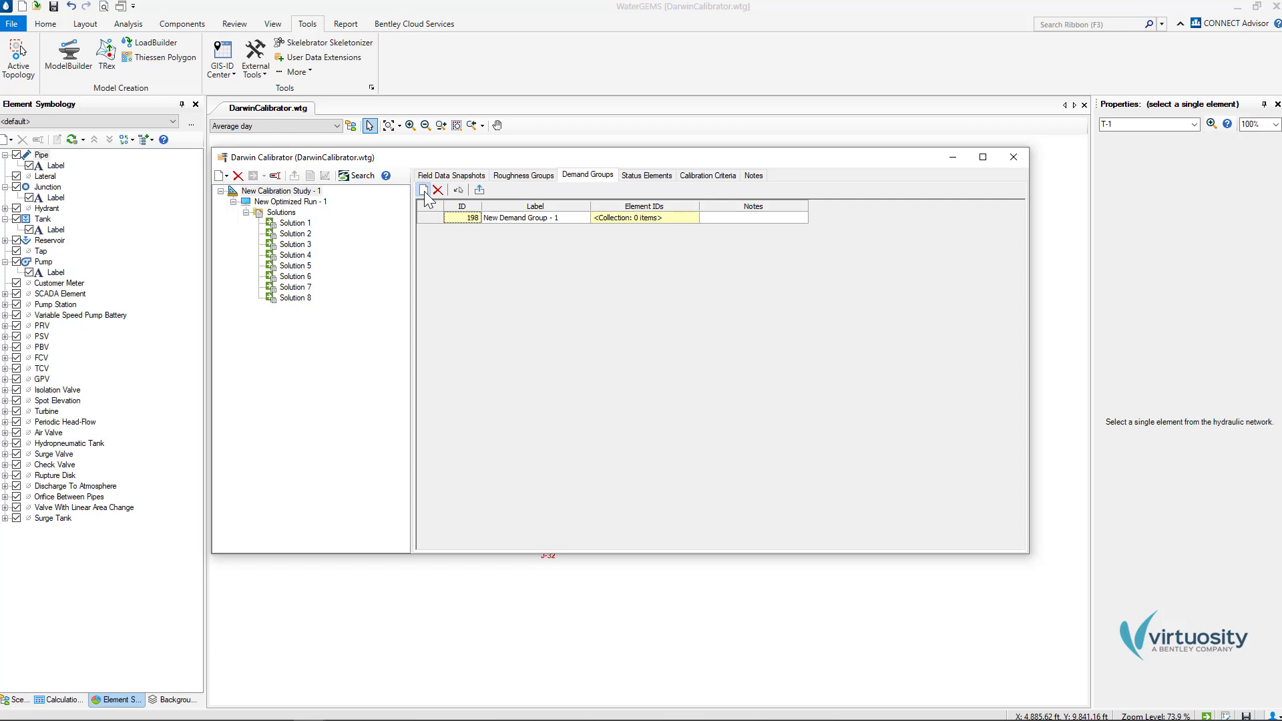
click(424, 191)
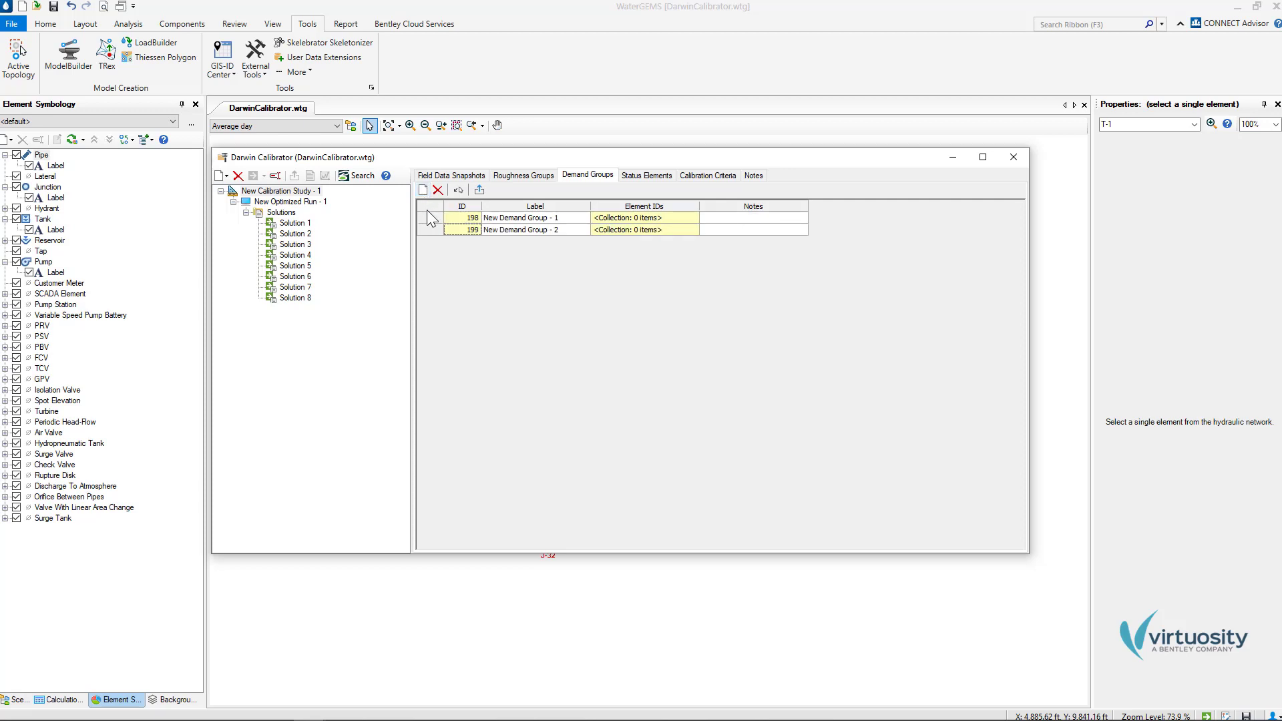
Relabel group 198 as Commercial and group 199 as Residential
click(553, 220)
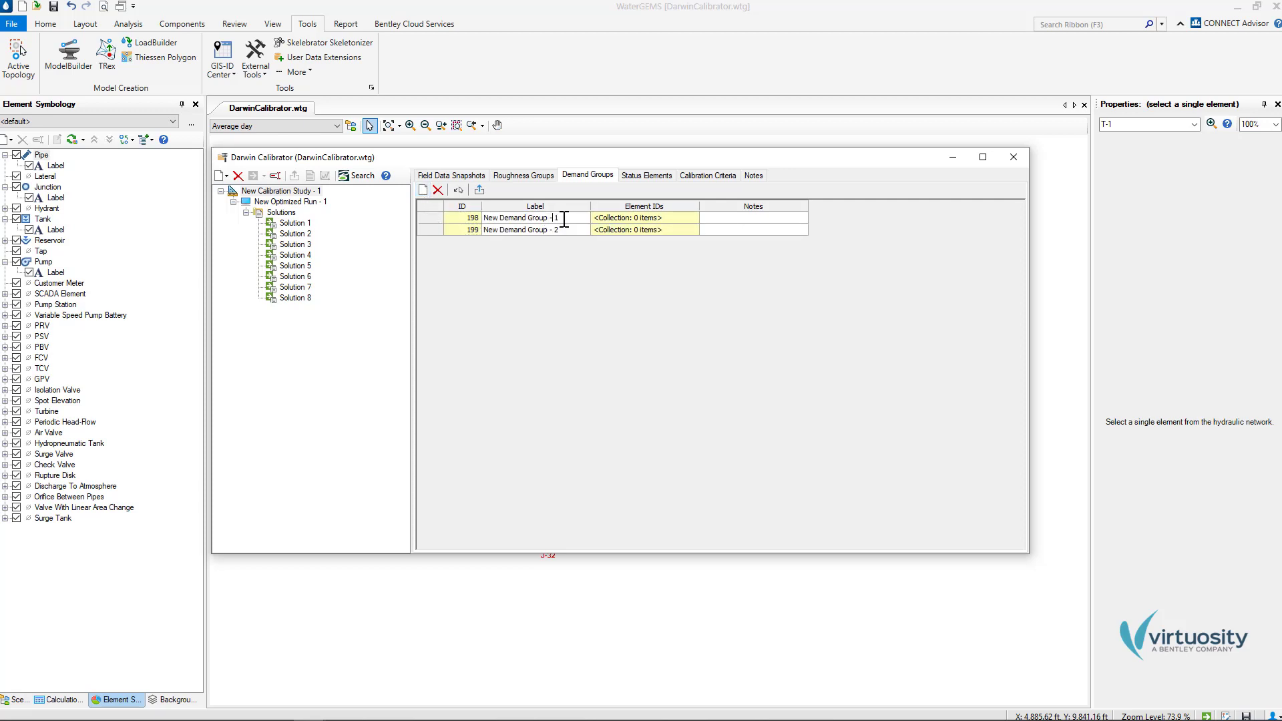
key(ctrl+a)
text(Commercial)
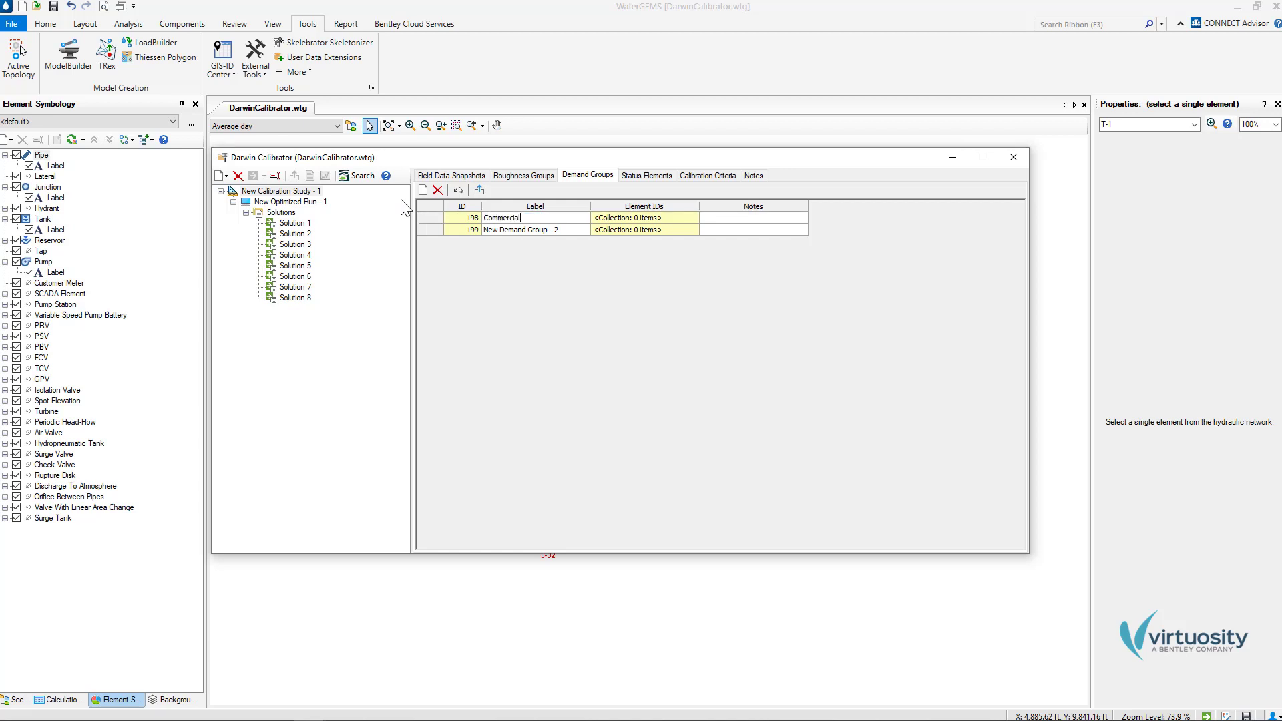
click(489, 228)
click(490, 228)
key(ctrl+a)
text(Res)
key(BackSpace)
key(BackSpace)
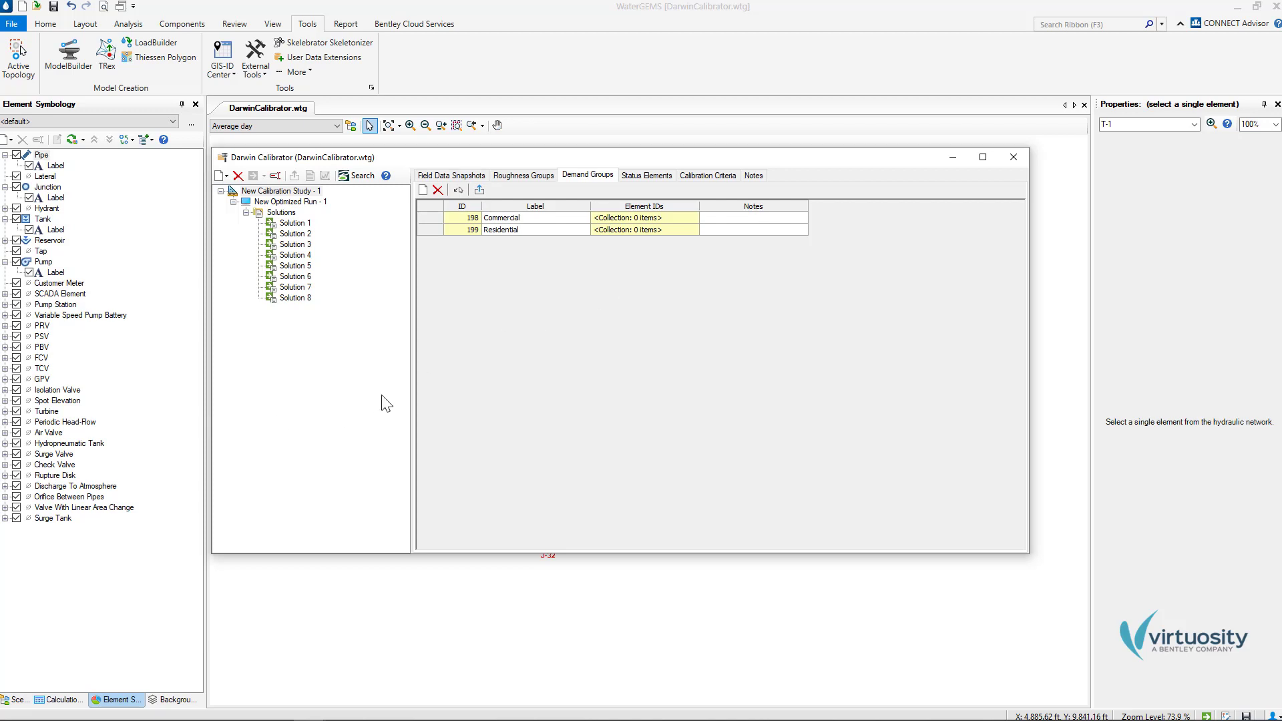
Fill the Commercial group with the commercial junctions picked from the network drawing
click(683, 217)
click(689, 219)
click(550, 266)
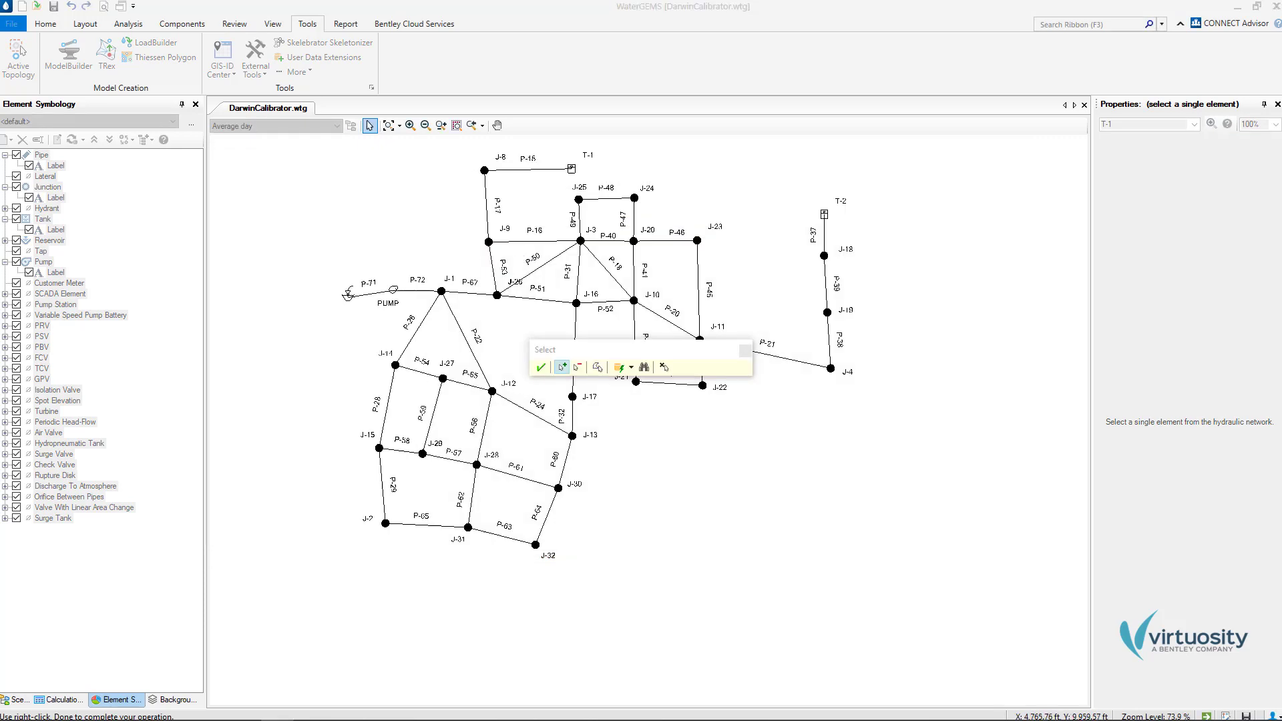
click(386, 524)
click(476, 464)
click(558, 489)
click(572, 436)
click(442, 379)
click(702, 386)
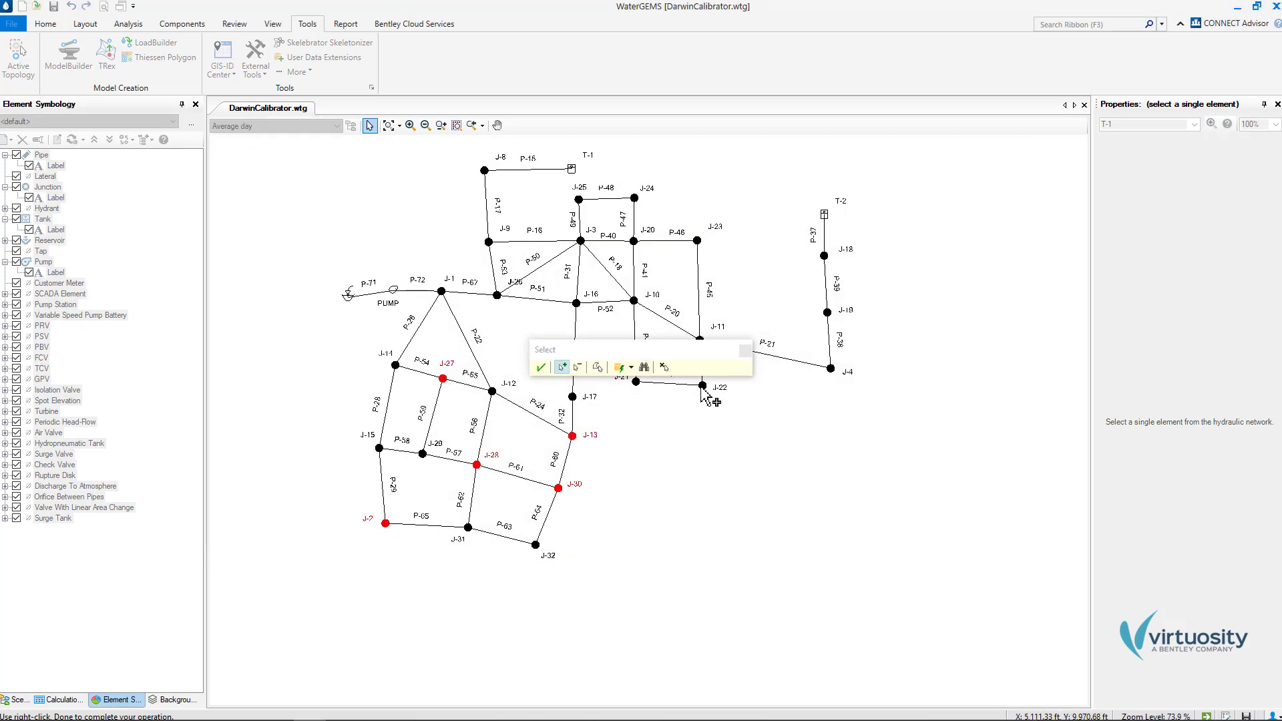
click(634, 301)
click(540, 366)
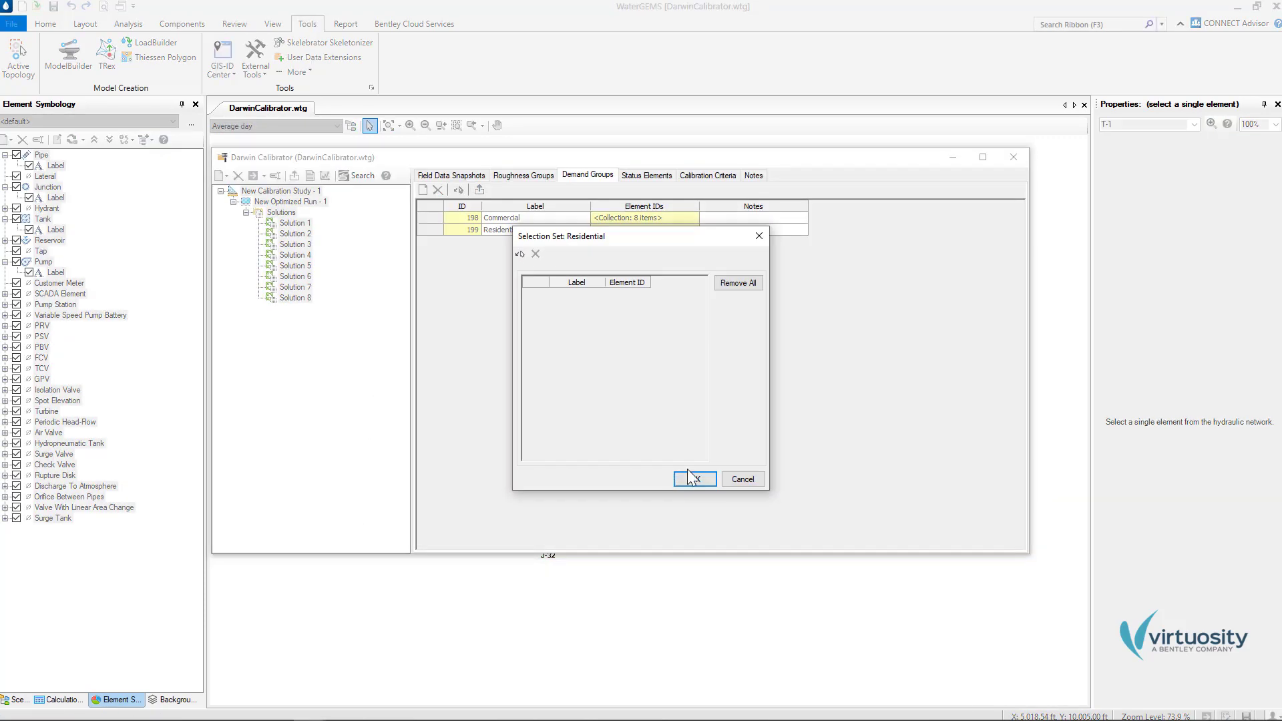
Give the Residential group all remaining 21 junctions by selecting everything and removing commercial ones
drag(257, 159, 1022, 588)
ctrl+click(386, 523)
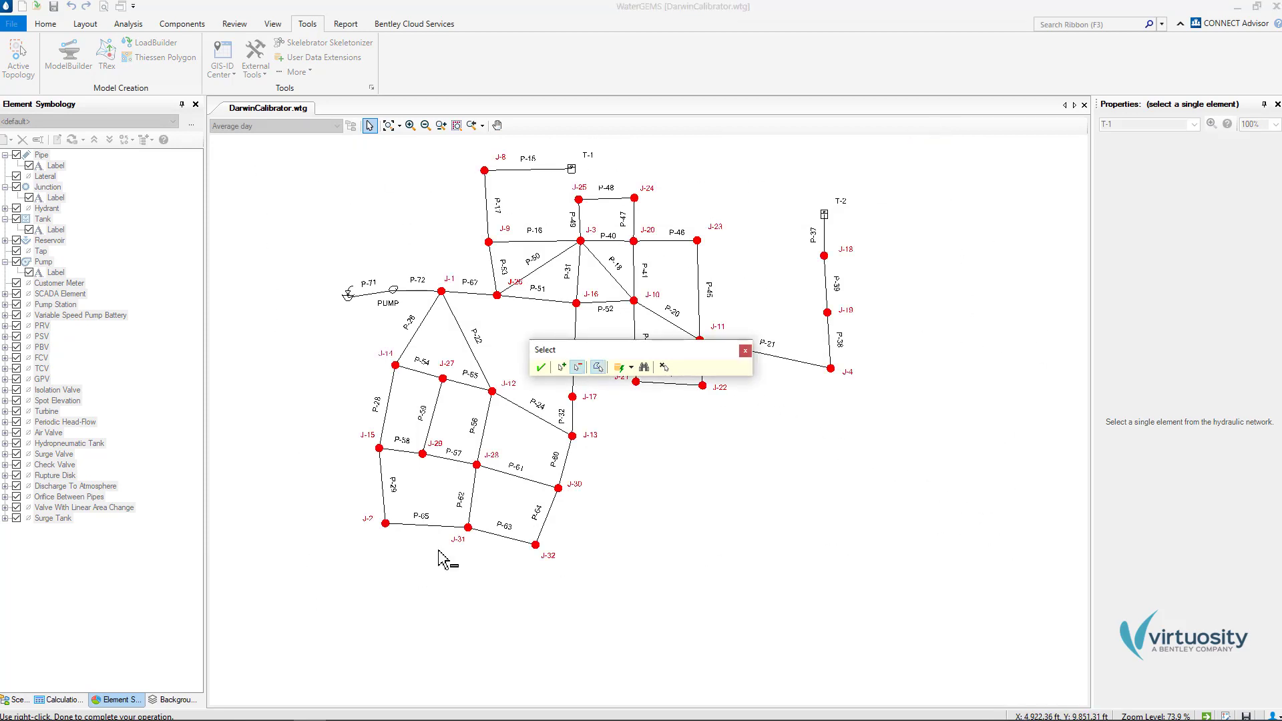
ctrl+click(476, 465)
ctrl+click(558, 488)
ctrl+click(572, 436)
ctrl+click(443, 379)
ctrl+click(702, 385)
ctrl+click(634, 301)
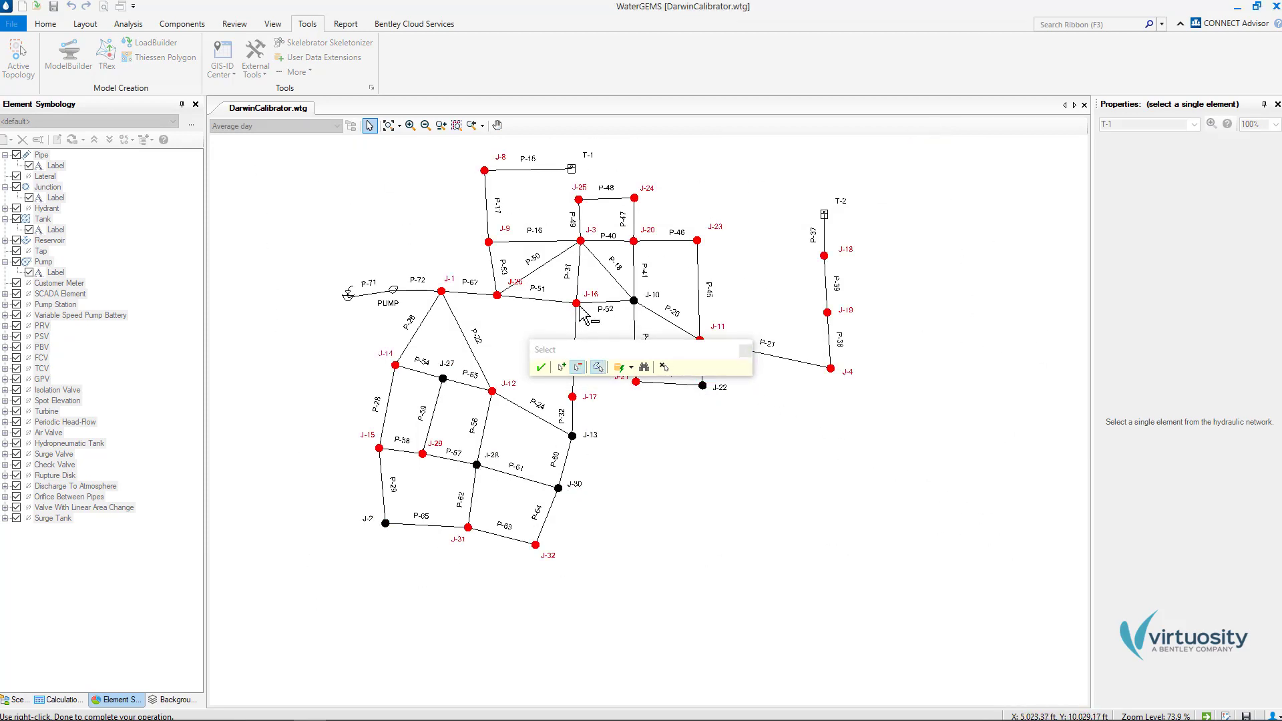
click(541, 366)
click(741, 481)
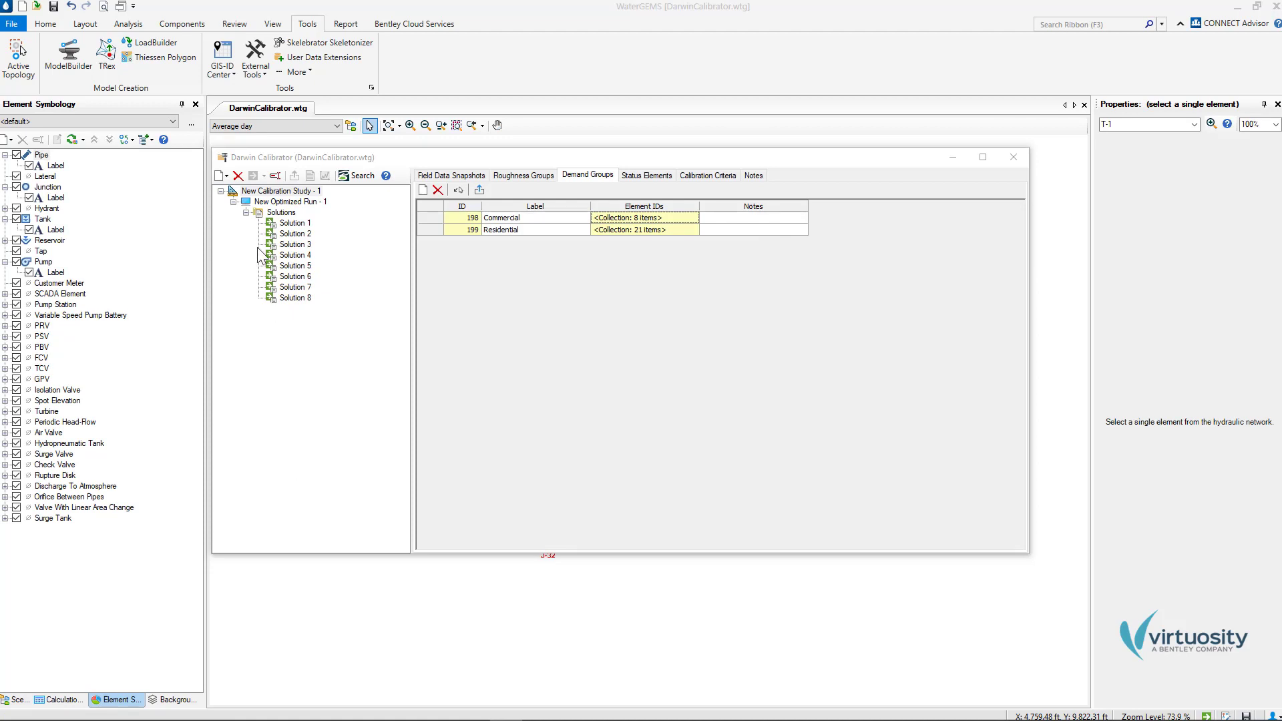
Add New Optimized Run - 2 using Commercial and Residential demand groups, keeping 6 solutions
click(227, 176)
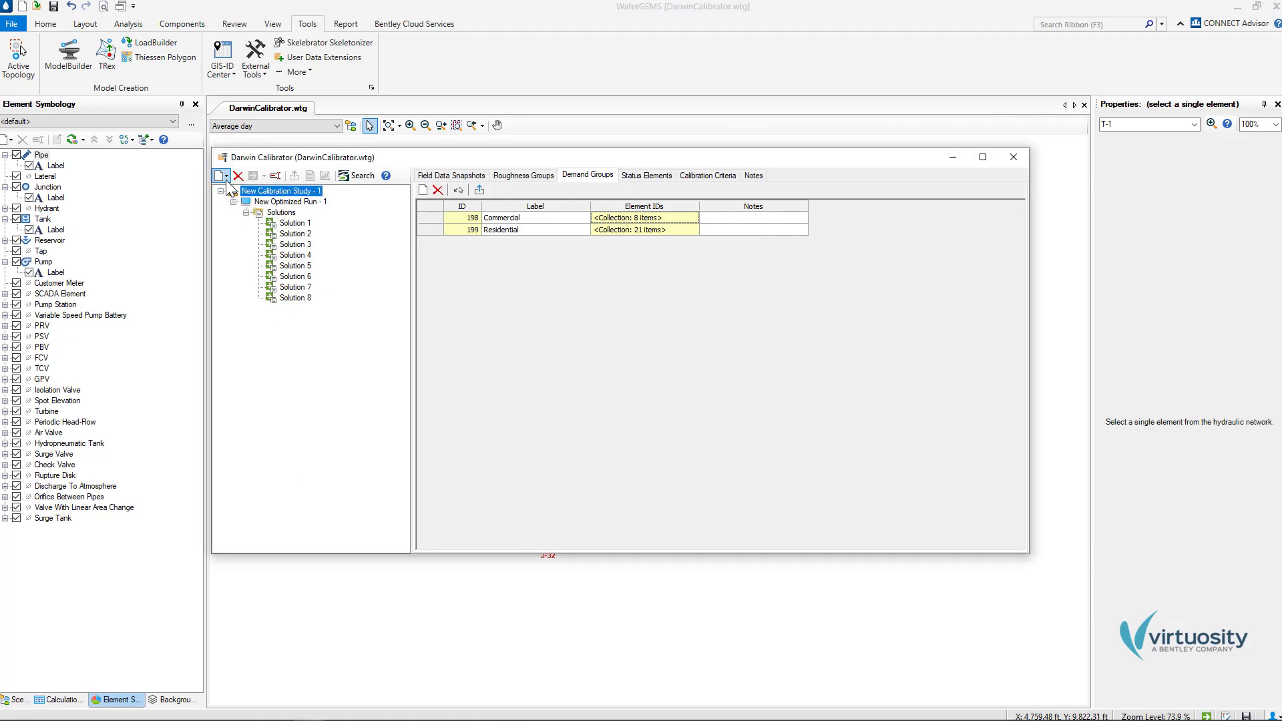
click(227, 176)
click(239, 211)
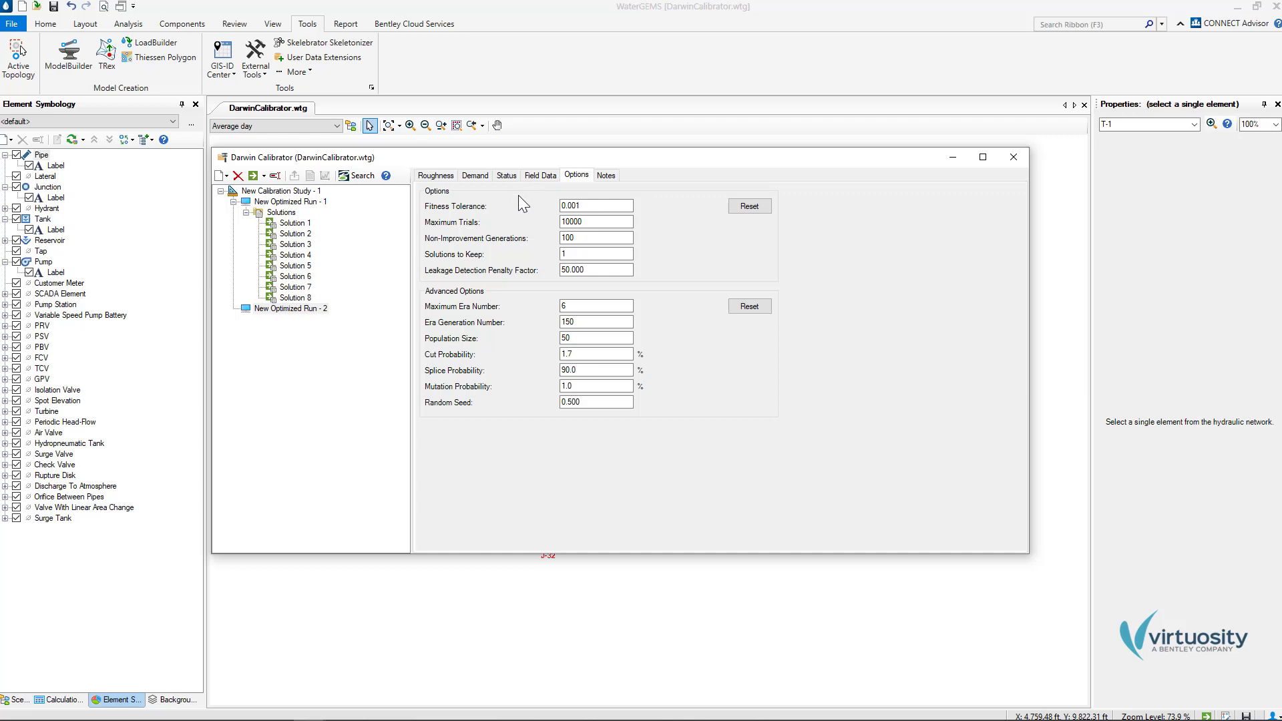
click(452, 180)
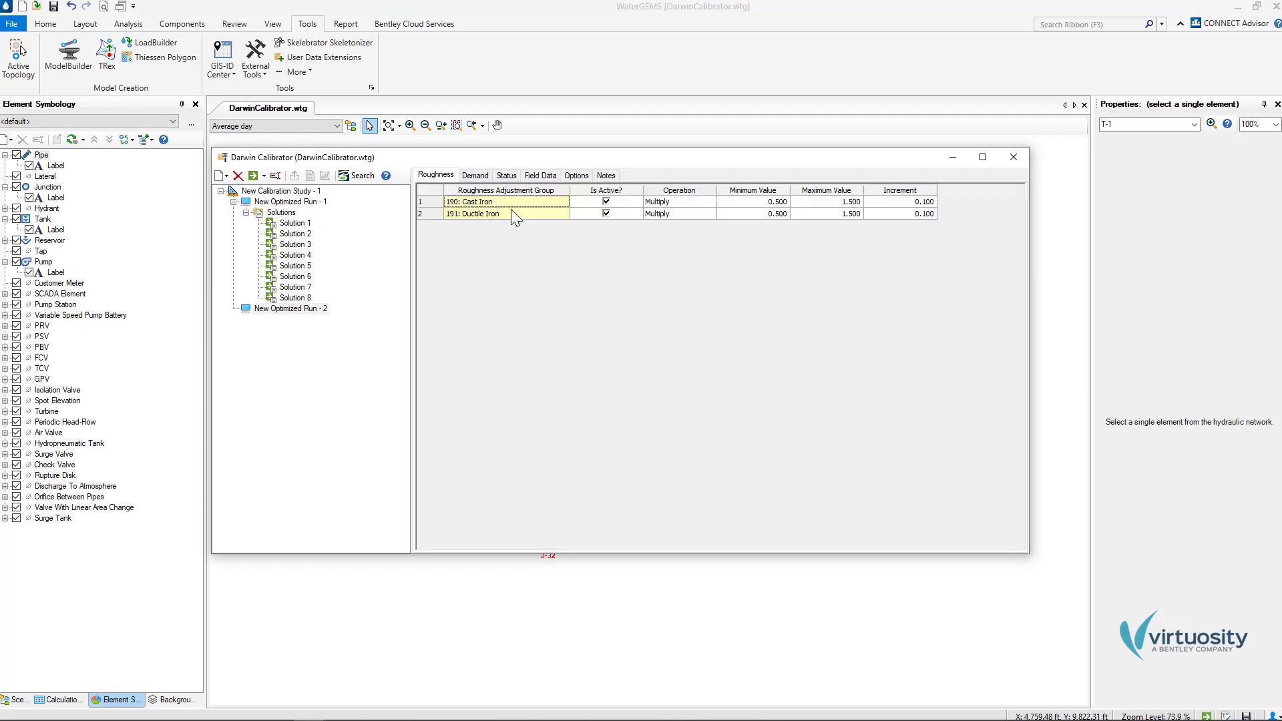
click(482, 181)
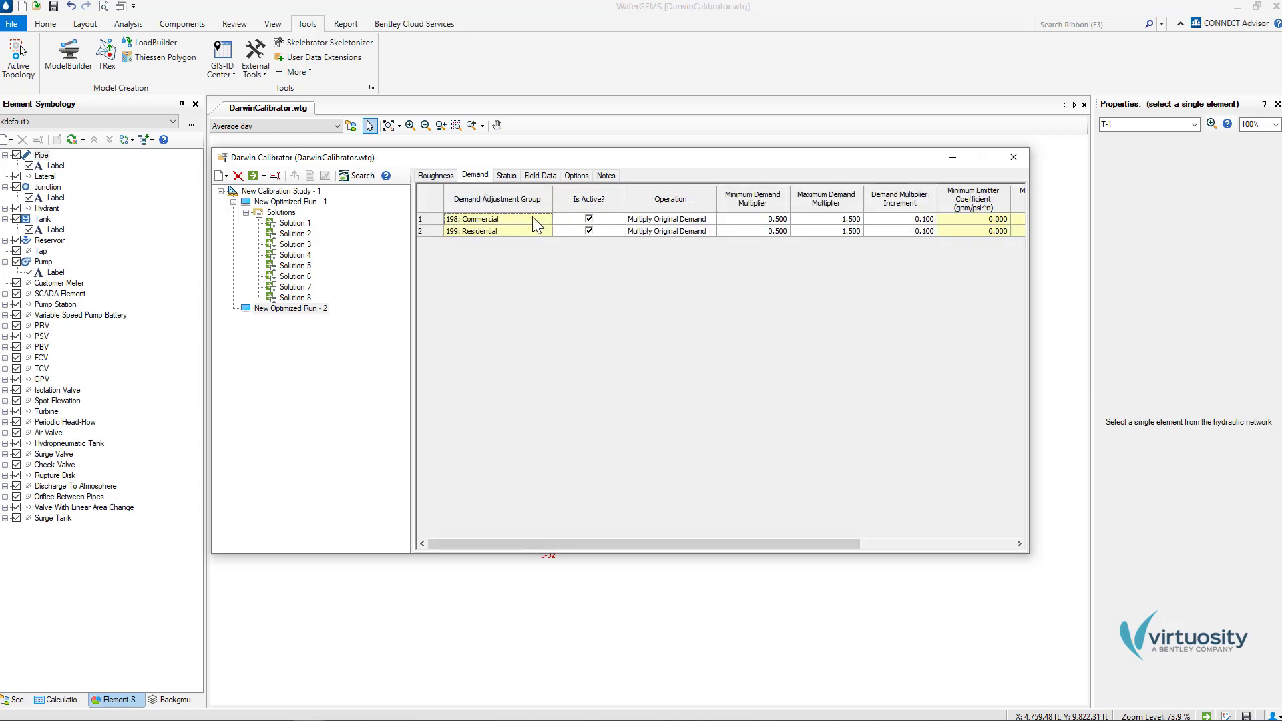
click(573, 176)
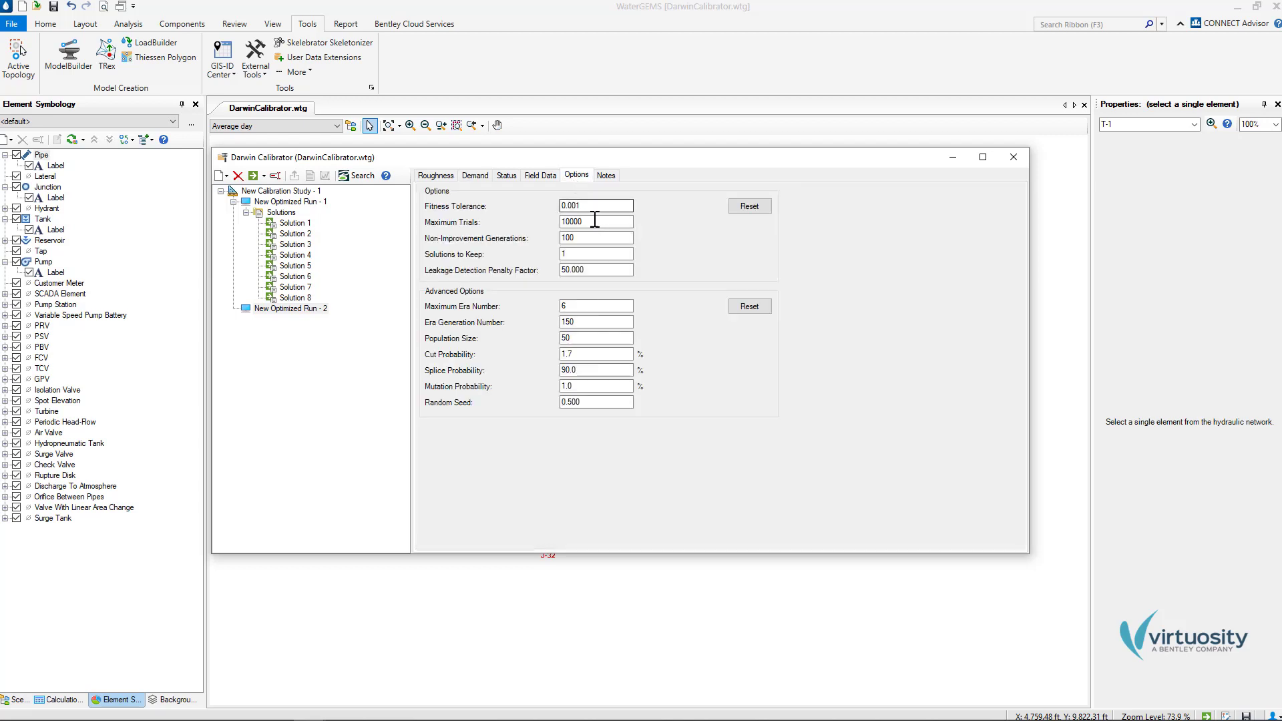
double_click(572, 254)
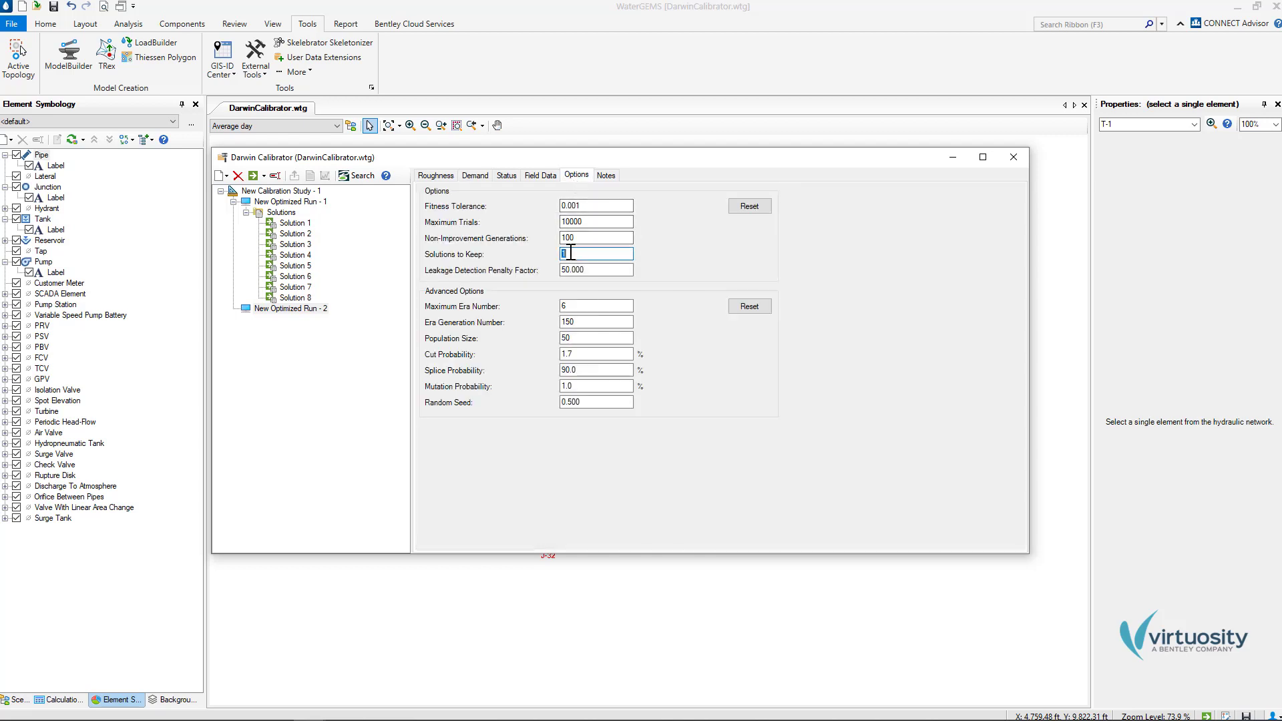
text(6)
click(291, 308)
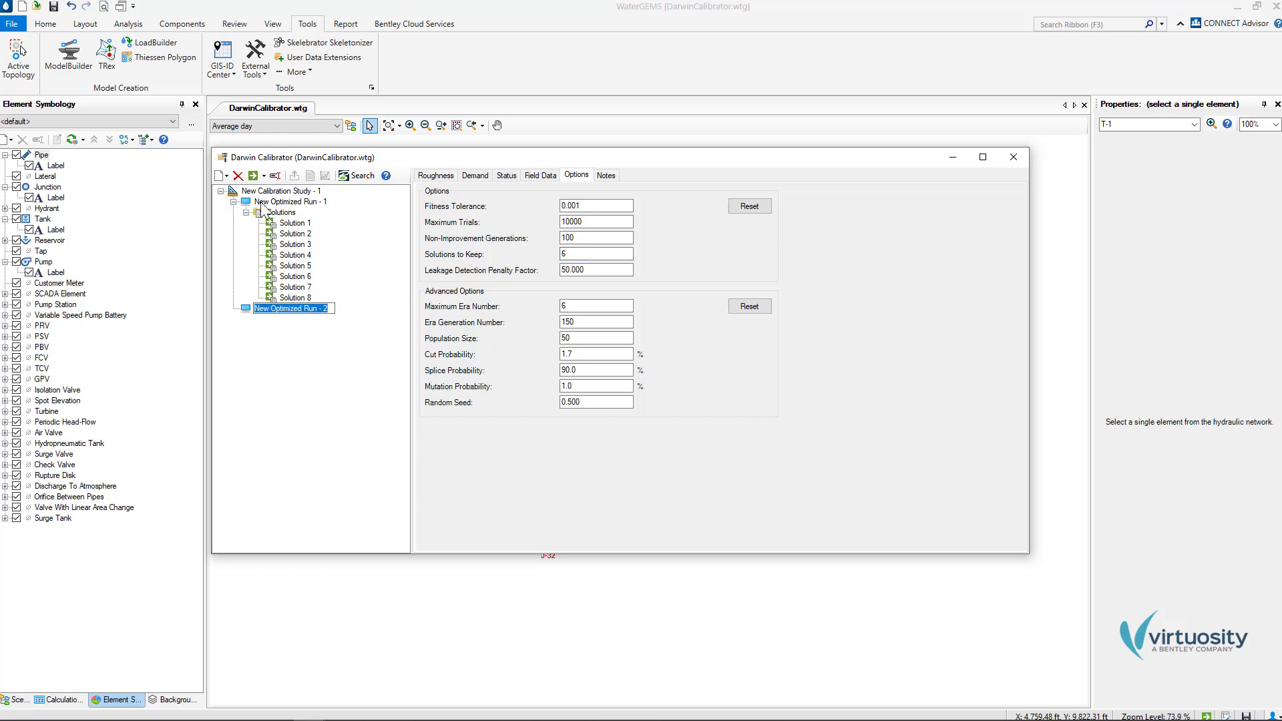
Compute New Optimized Run - 2 and view its best solution, fitness 0.076
click(252, 176)
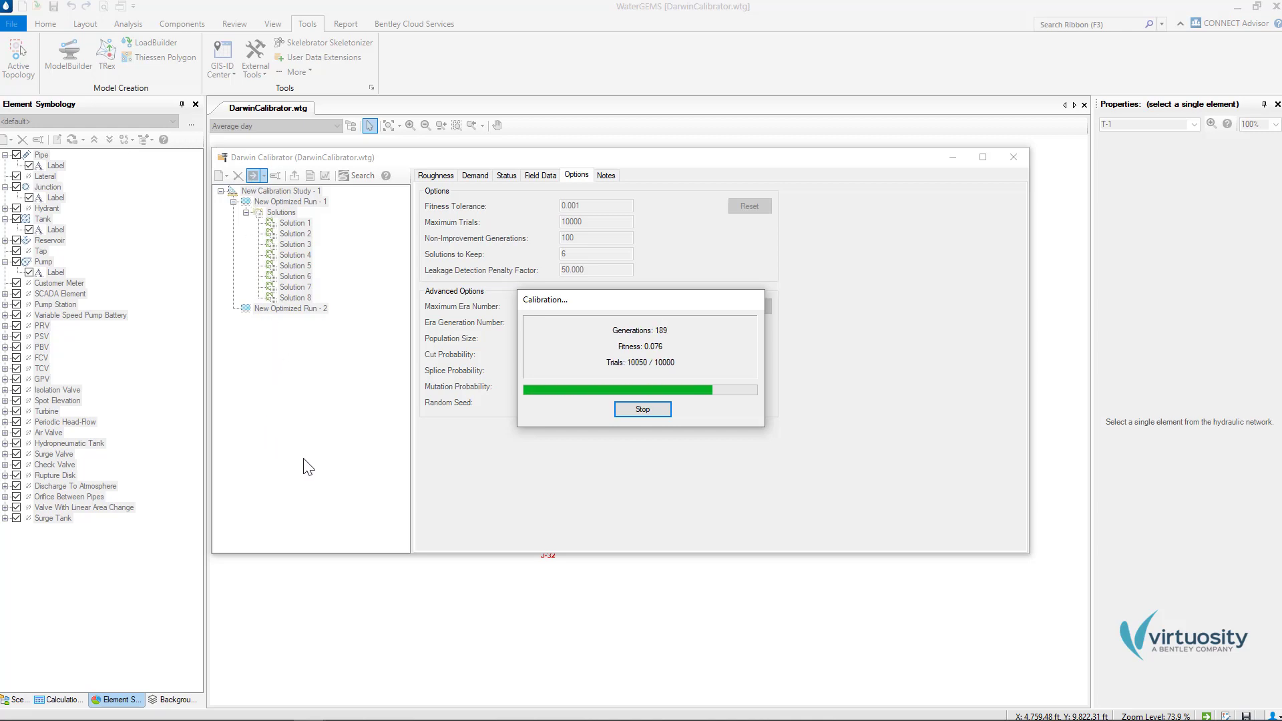
click(639, 409)
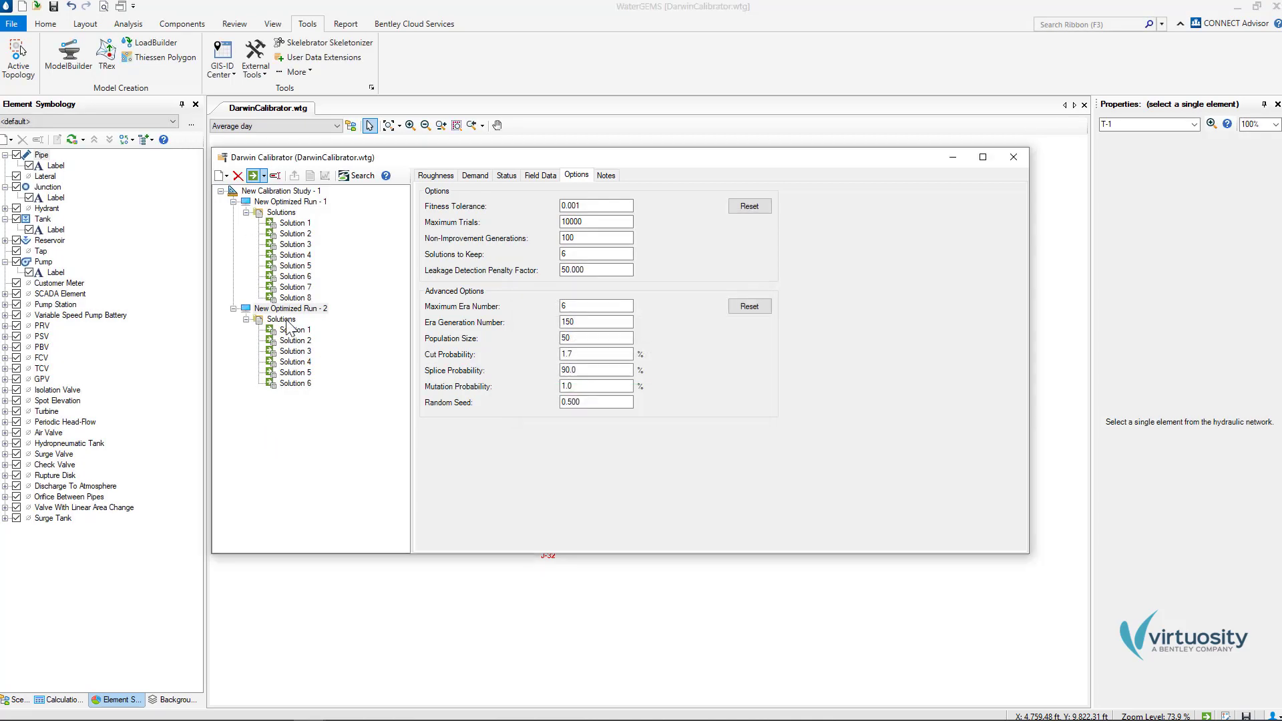
click(285, 321)
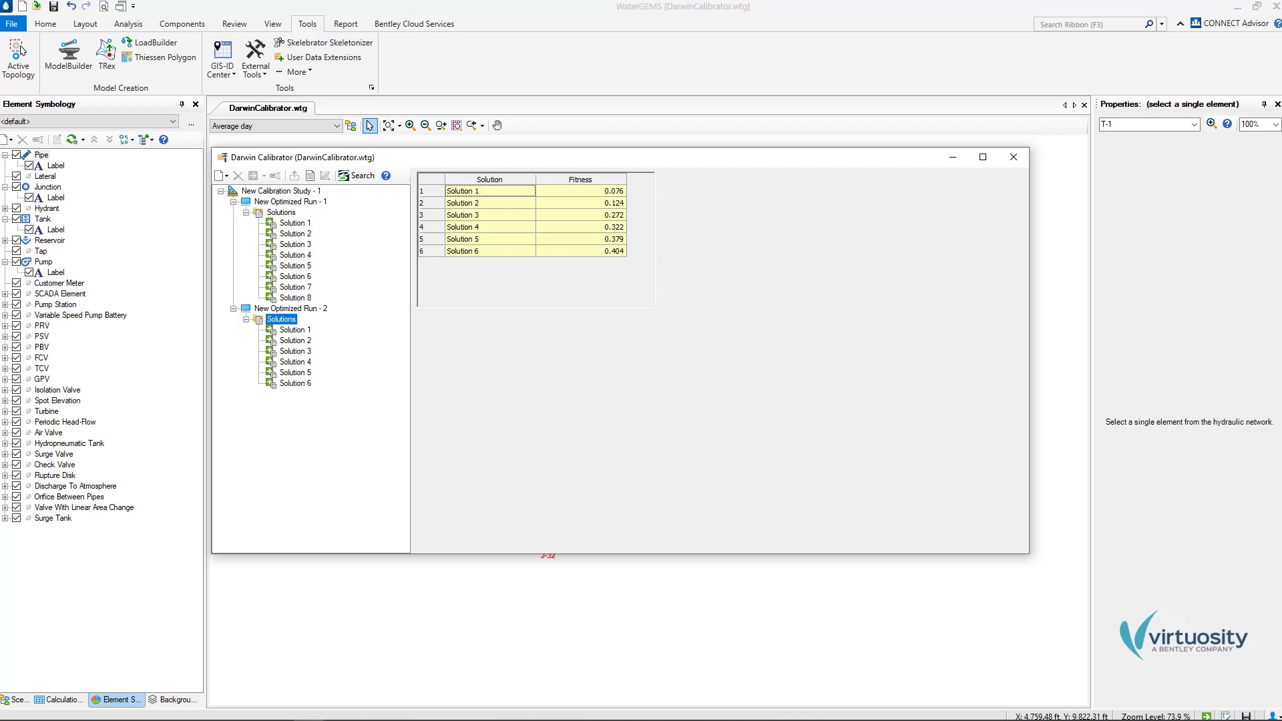
click(289, 330)
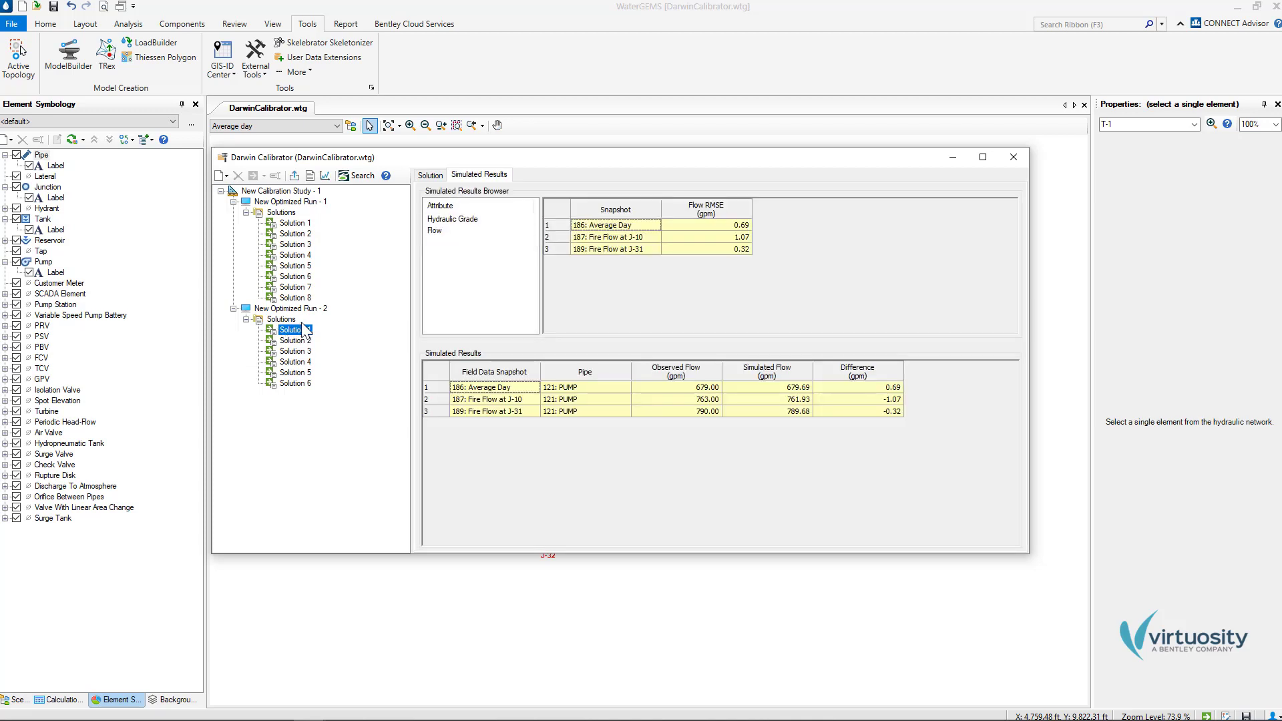
Export Solution 1 as scenario New Optimized Run - 2 - 1 and close the Darwin Calibrator
click(294, 177)
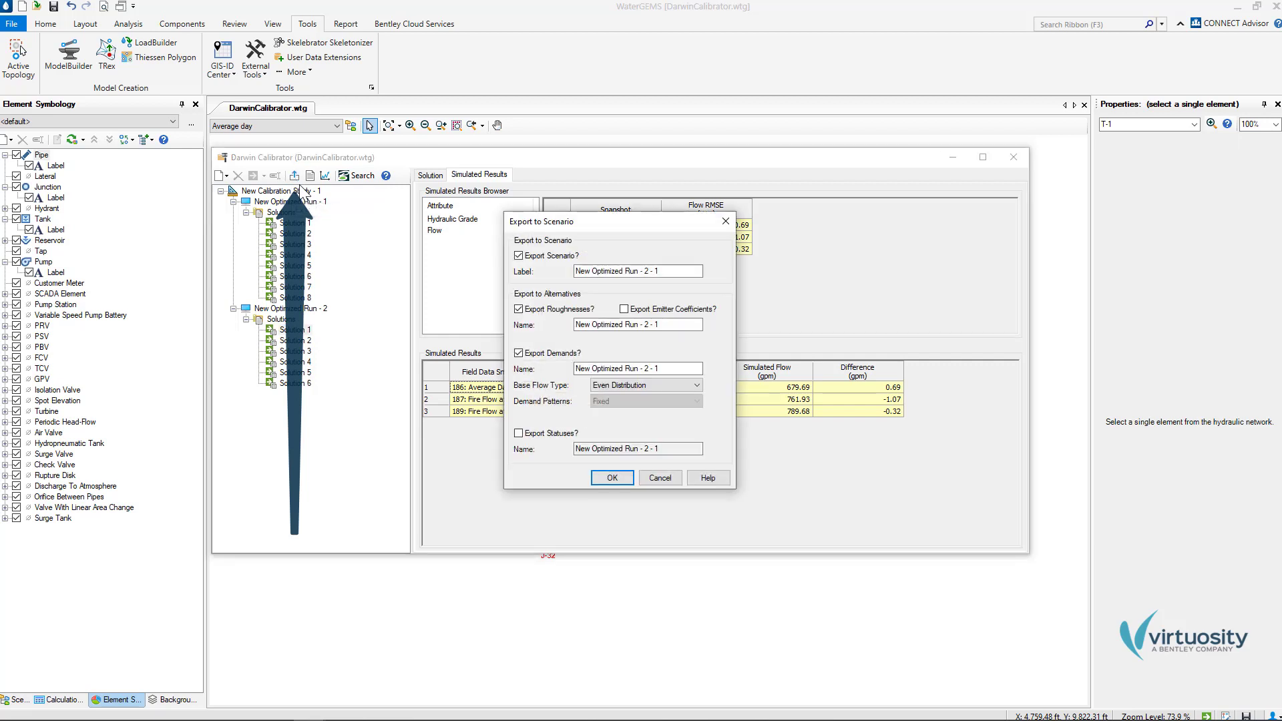
click(611, 478)
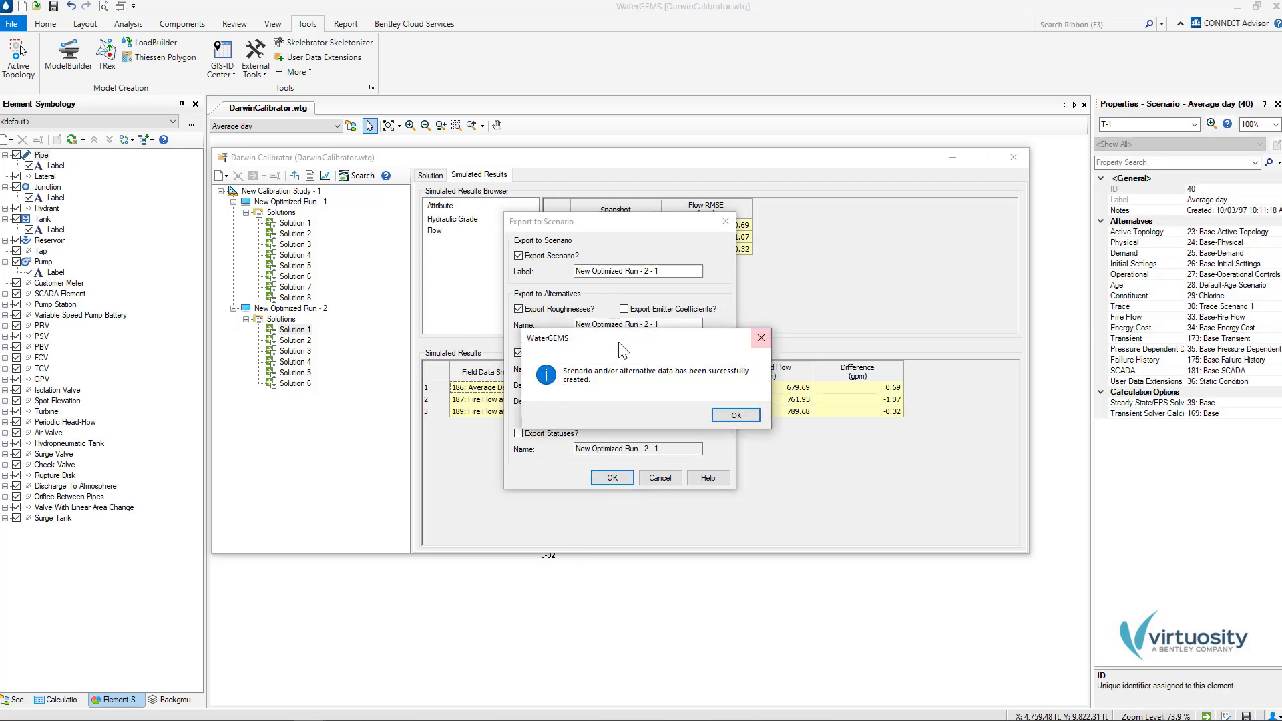
click(728, 414)
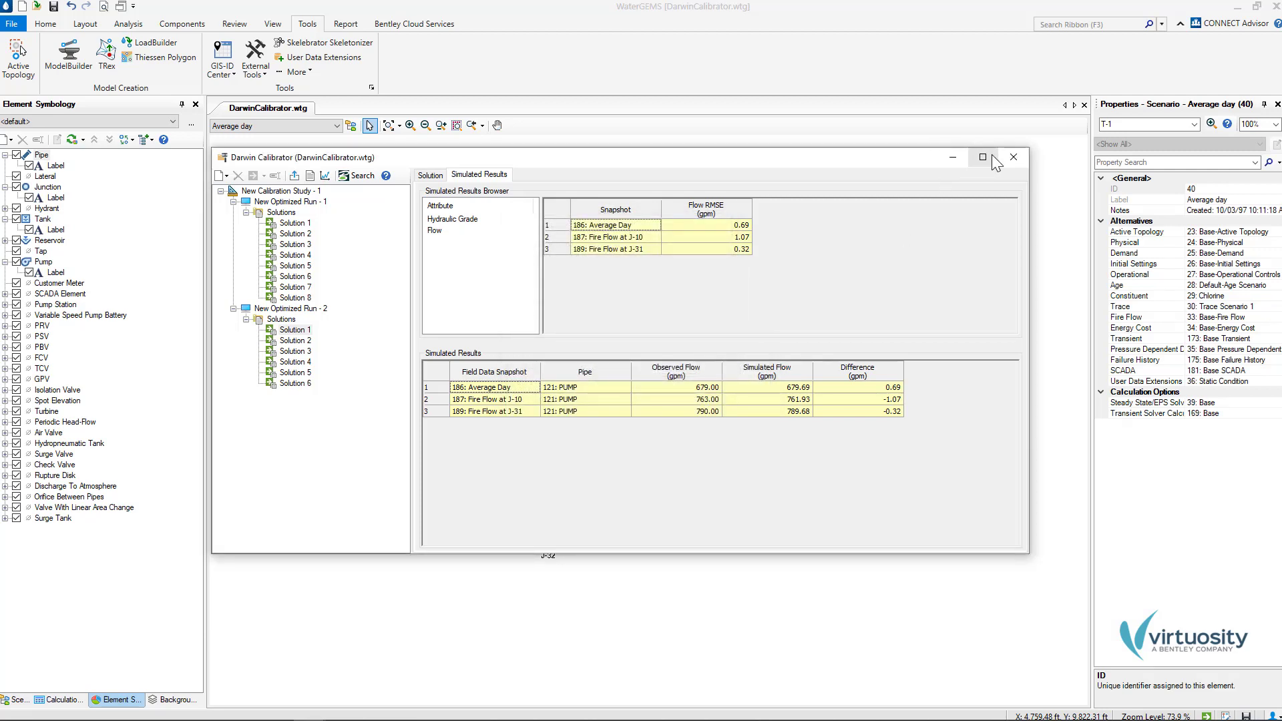
click(1014, 157)
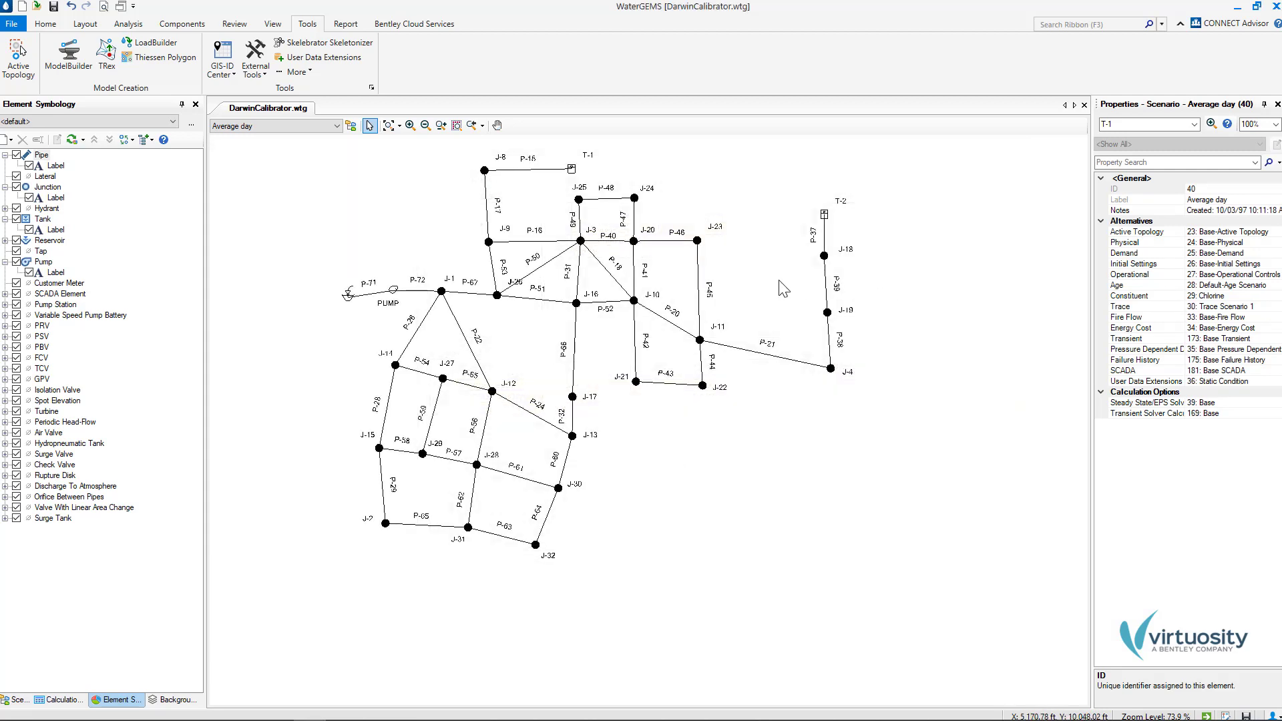